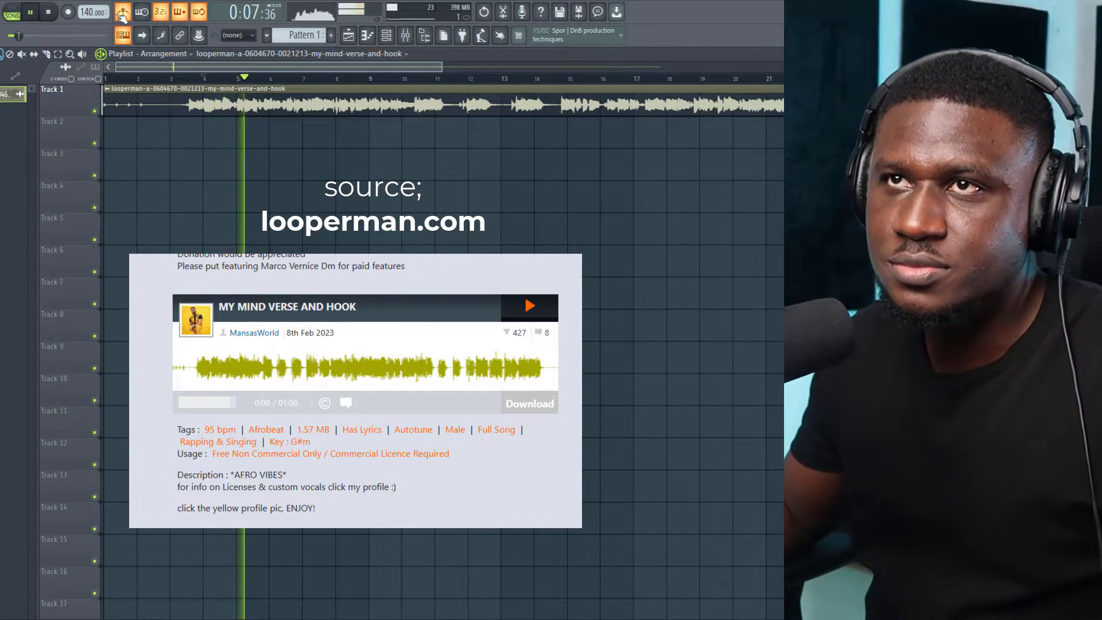
- Turn off the metronome and tap a few trial beats in the tempo tapper
click(122, 12)
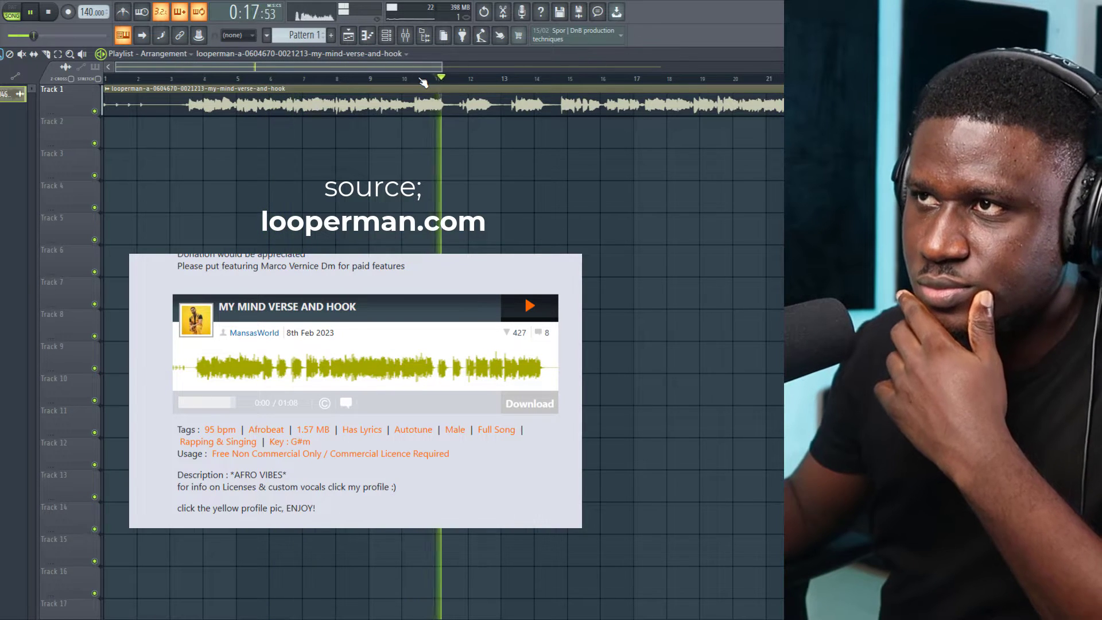
scroll(423, 83, down, 2)
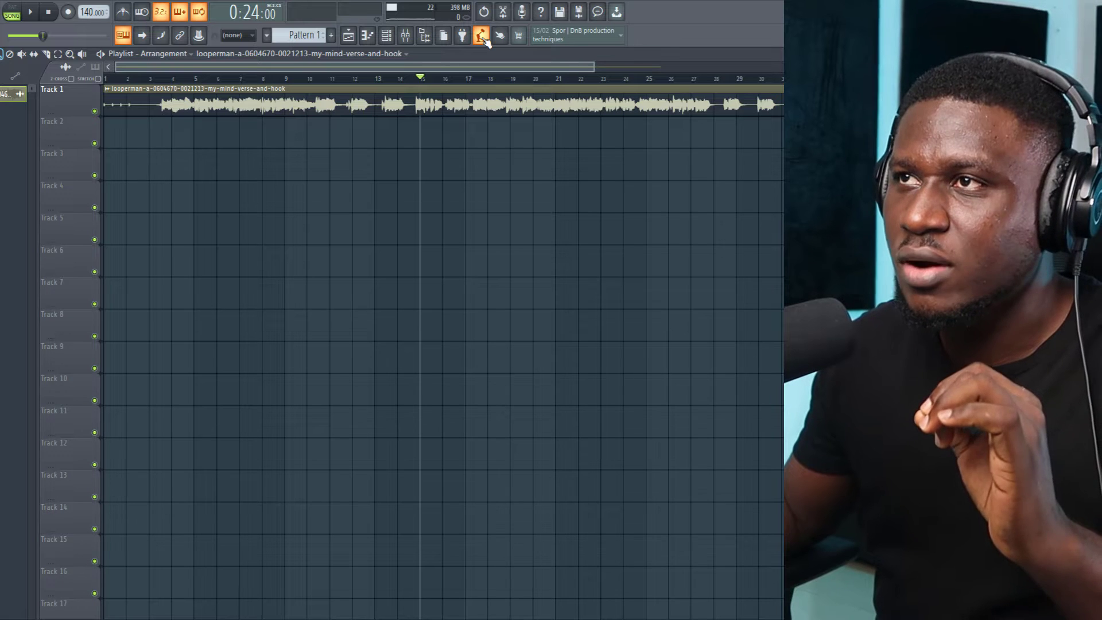
click(481, 36)
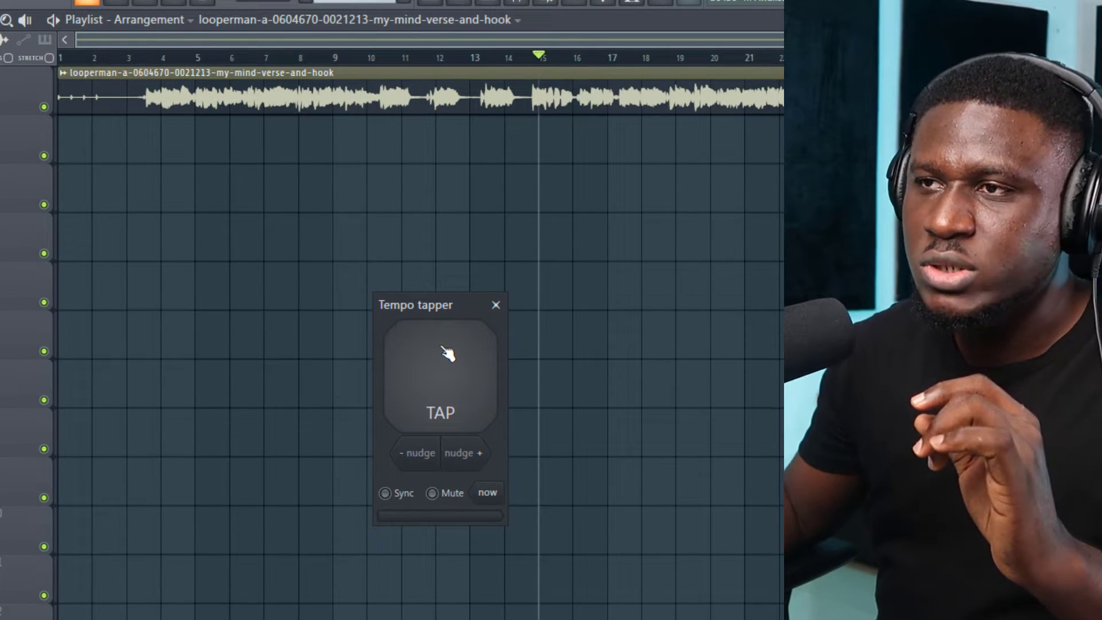
click(437, 367)
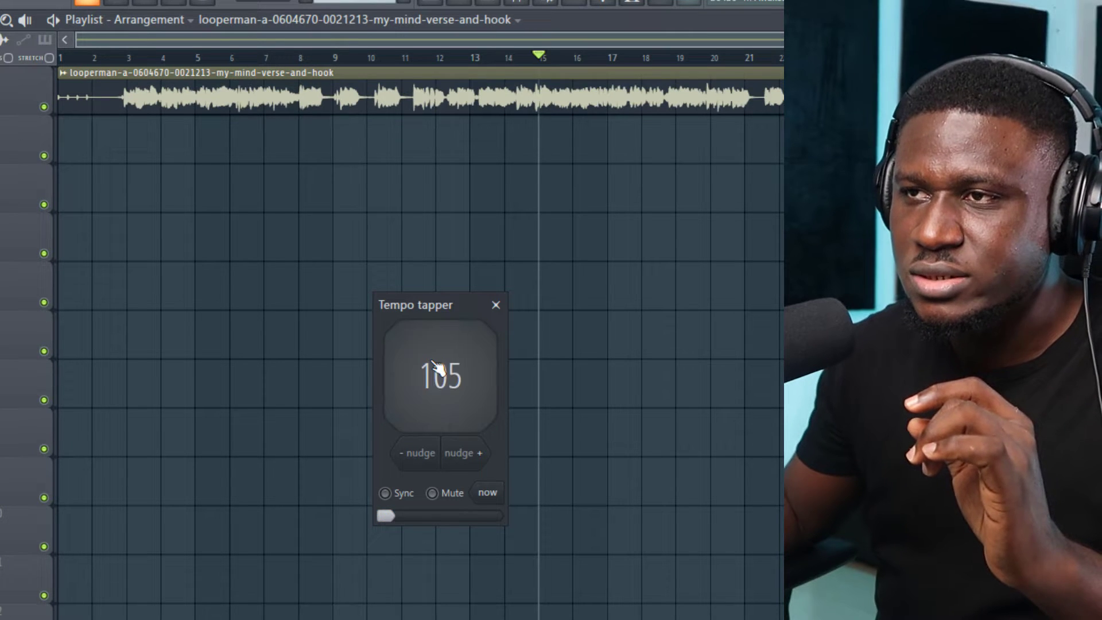
click(438, 367)
click(438, 368)
click(438, 368)
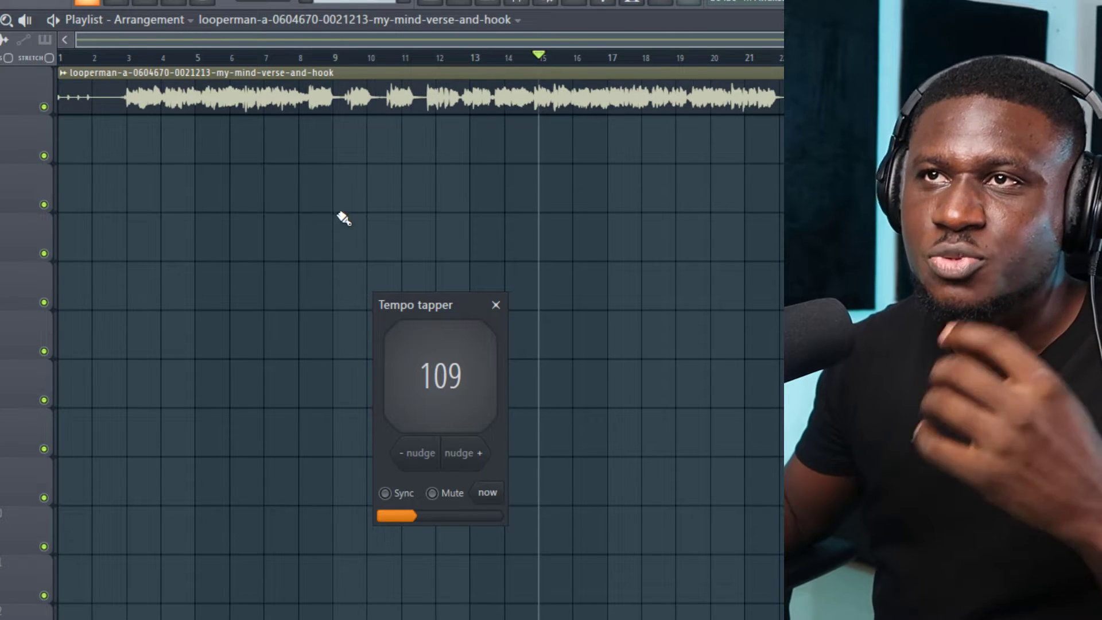
- Play the vocal from bar 3 and tap along with its beat in the tempo tapper to set the project tempo to 95 BPM
click(175, 58)
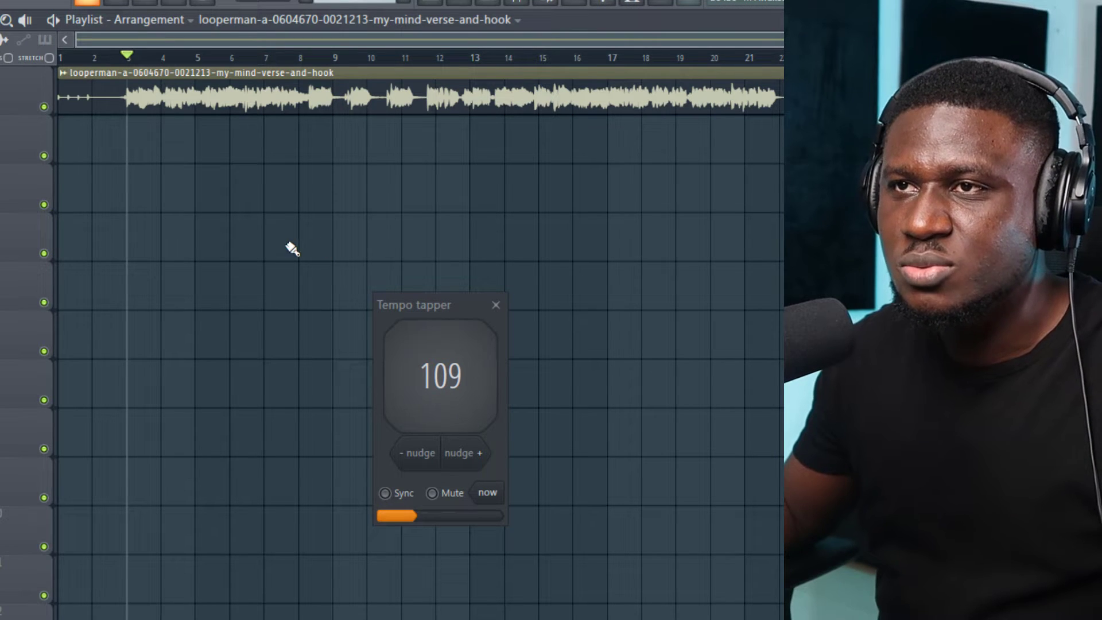
key(space)
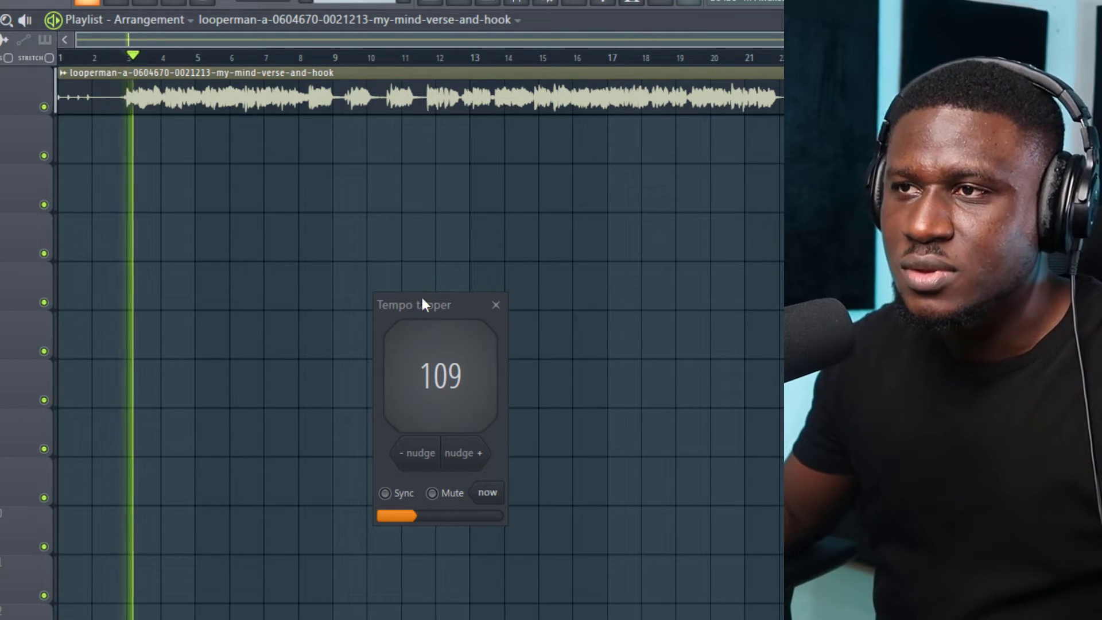
click(437, 373)
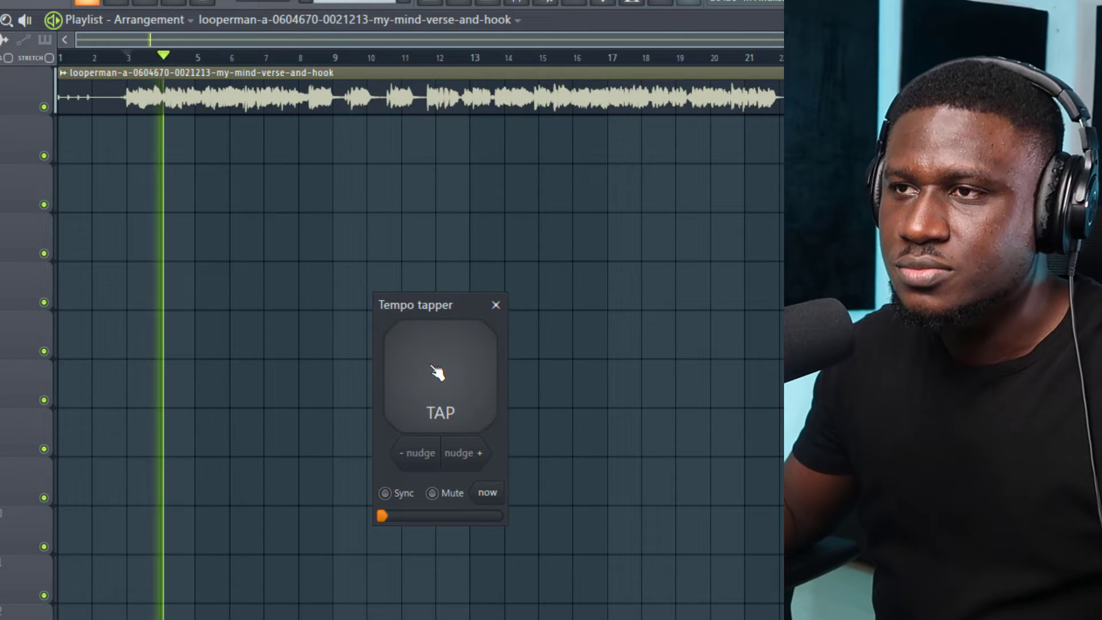
click(437, 373)
click(437, 373)
click(437, 373)
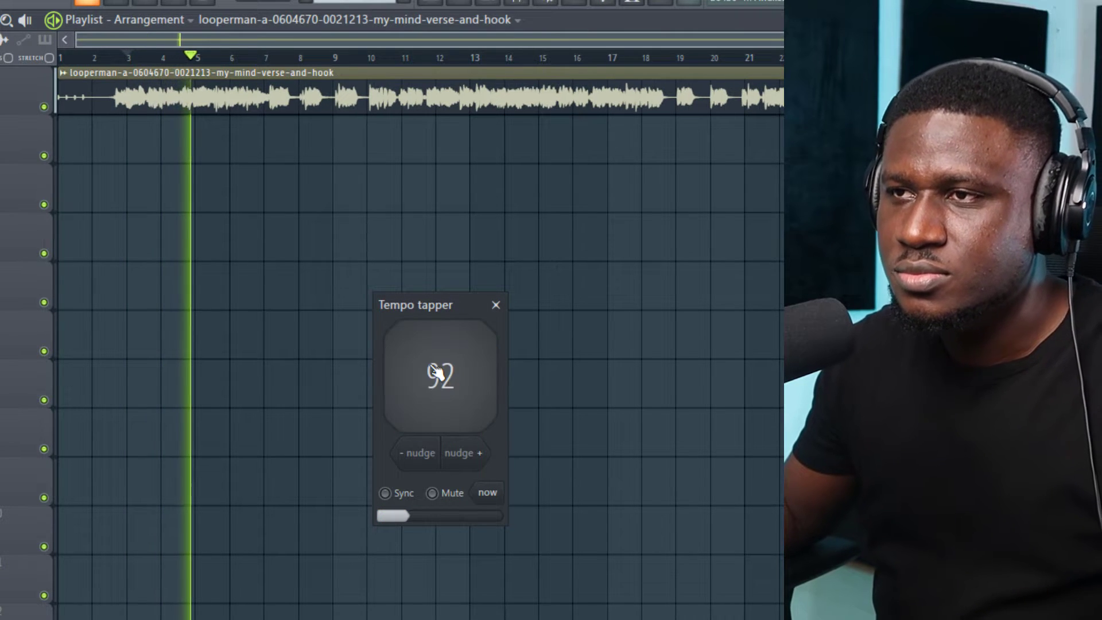
click(437, 373)
click(439, 374)
click(440, 374)
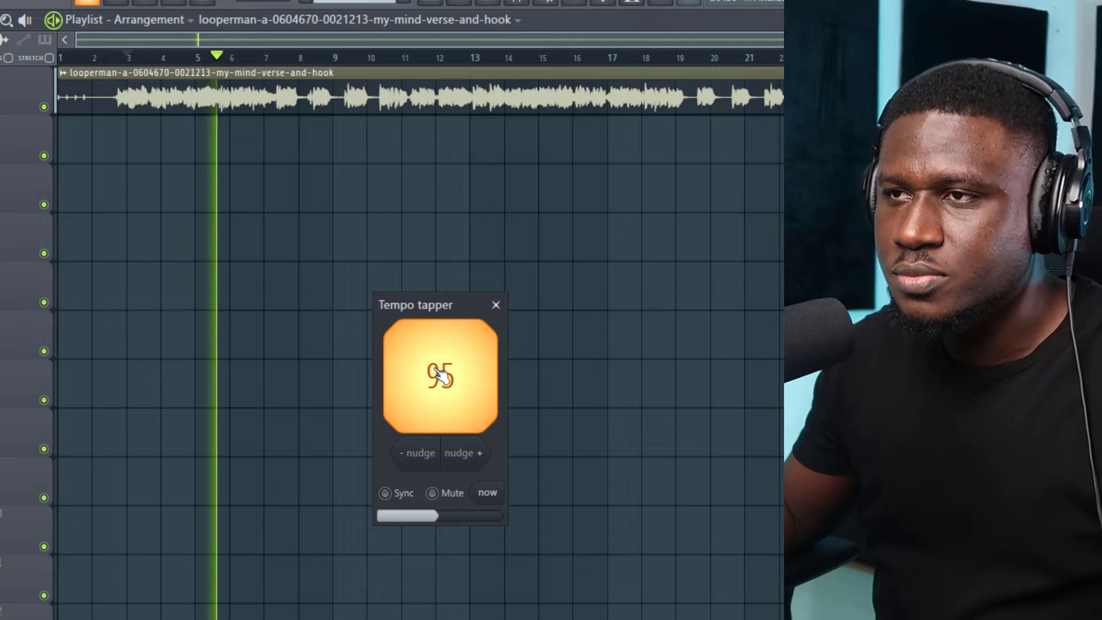
click(439, 374)
click(439, 374)
click(439, 374)
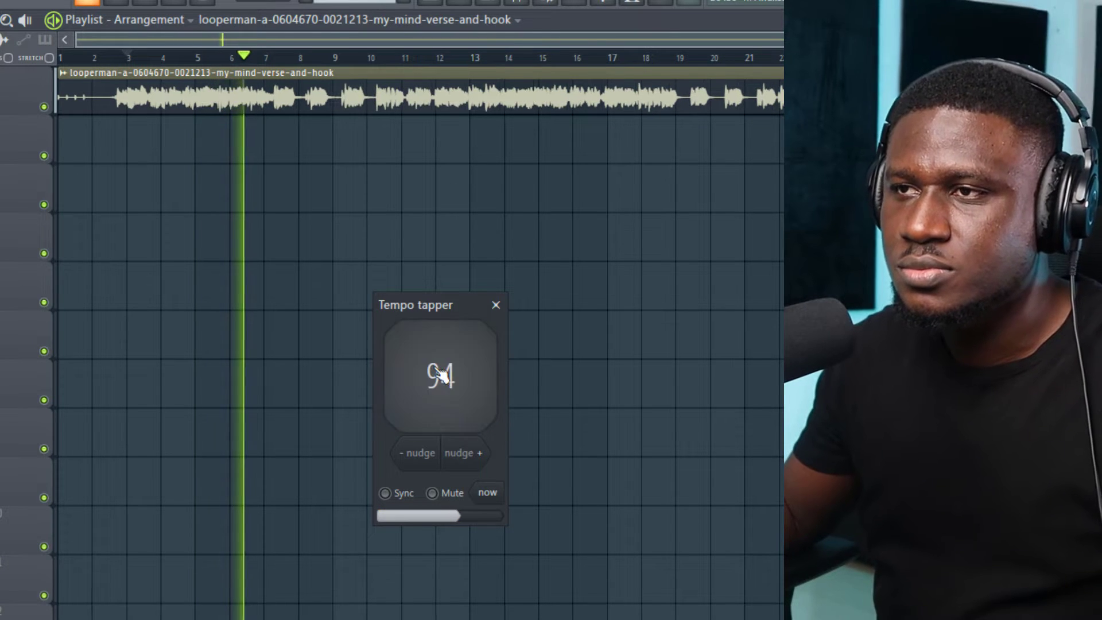
click(440, 374)
click(440, 375)
click(439, 375)
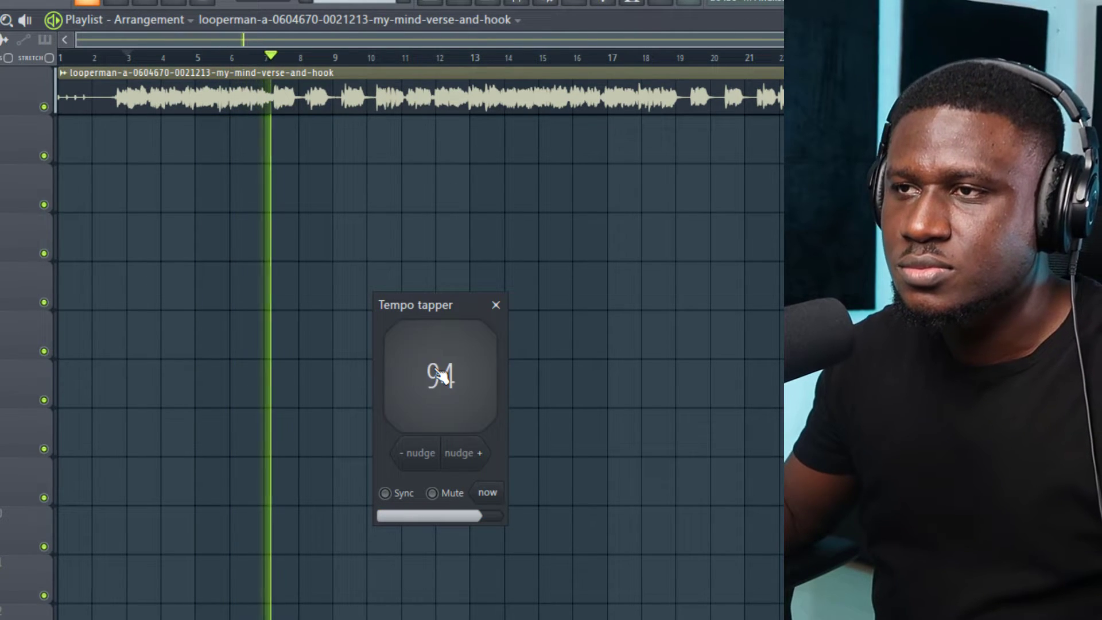
click(440, 374)
click(440, 375)
click(439, 375)
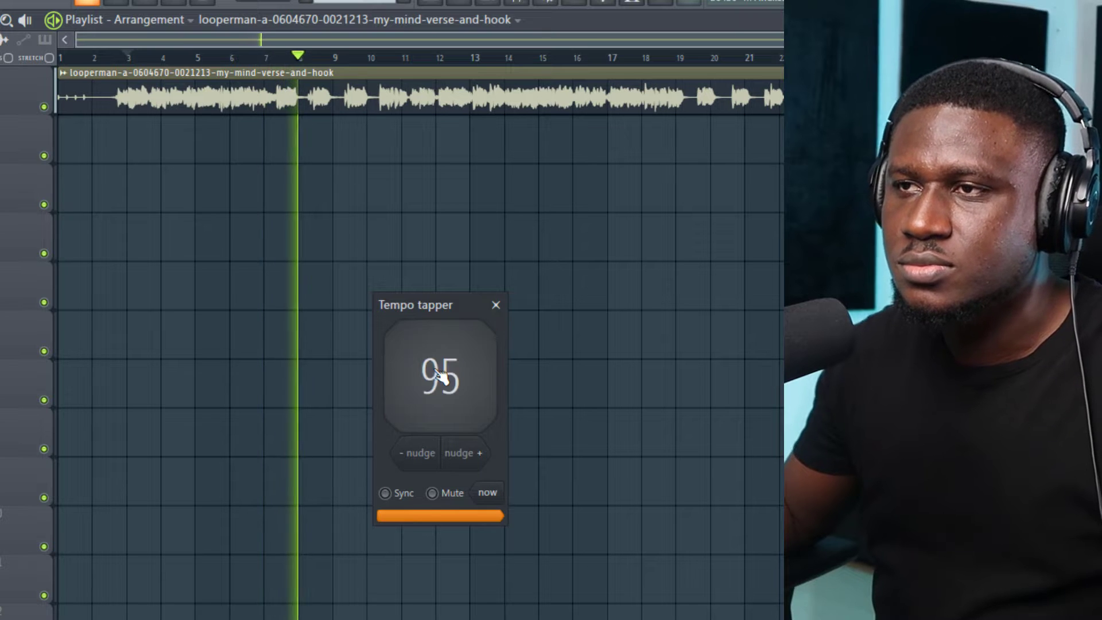
click(440, 376)
click(439, 374)
click(440, 374)
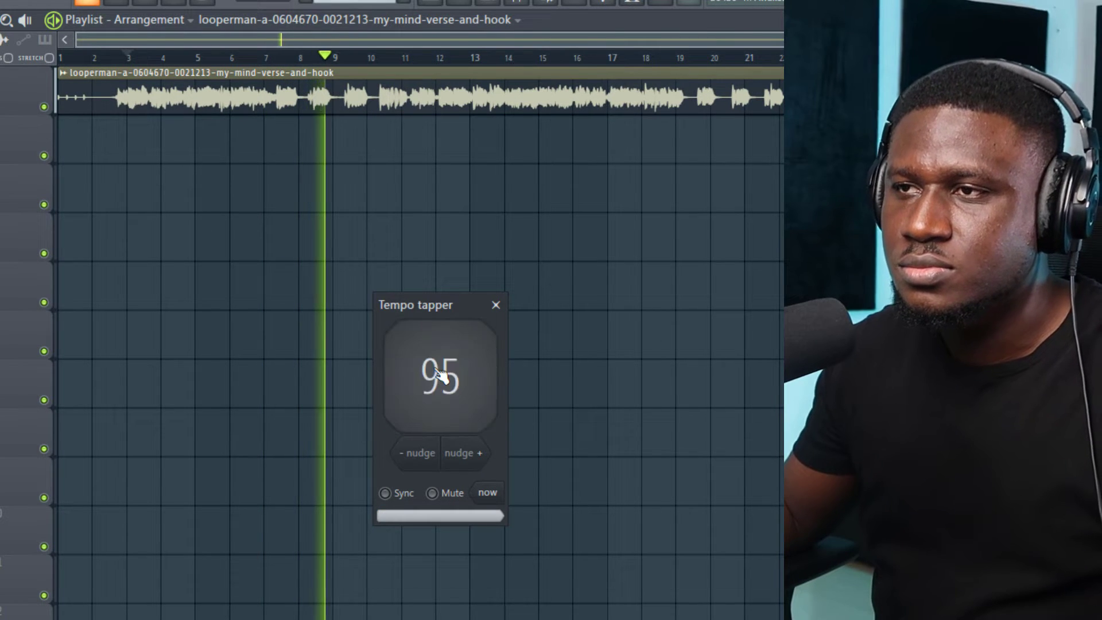
click(439, 374)
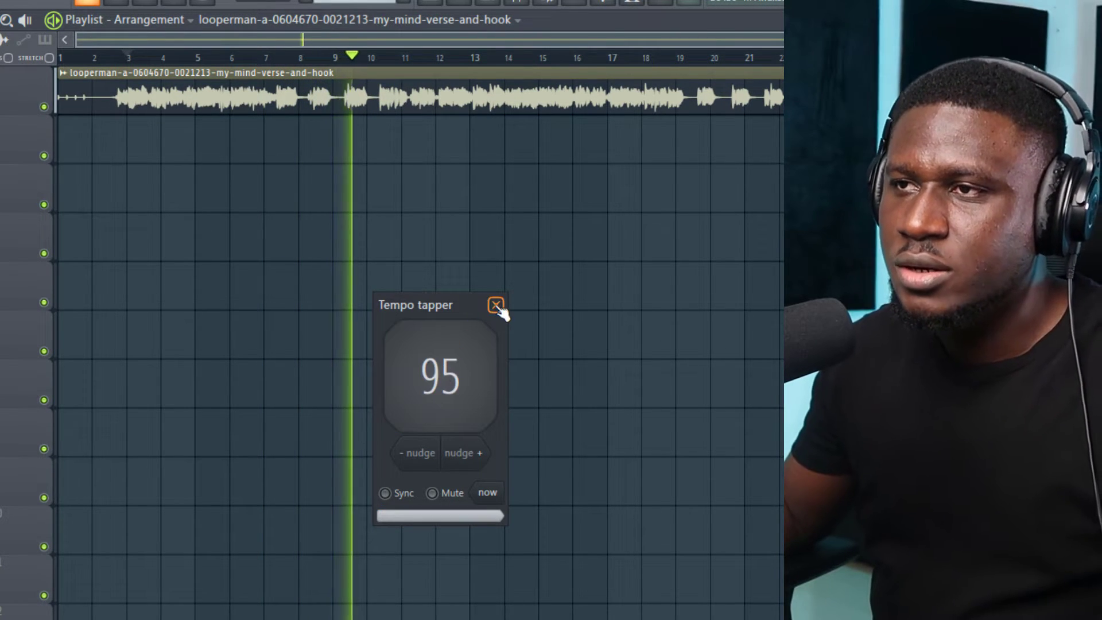
key(space)
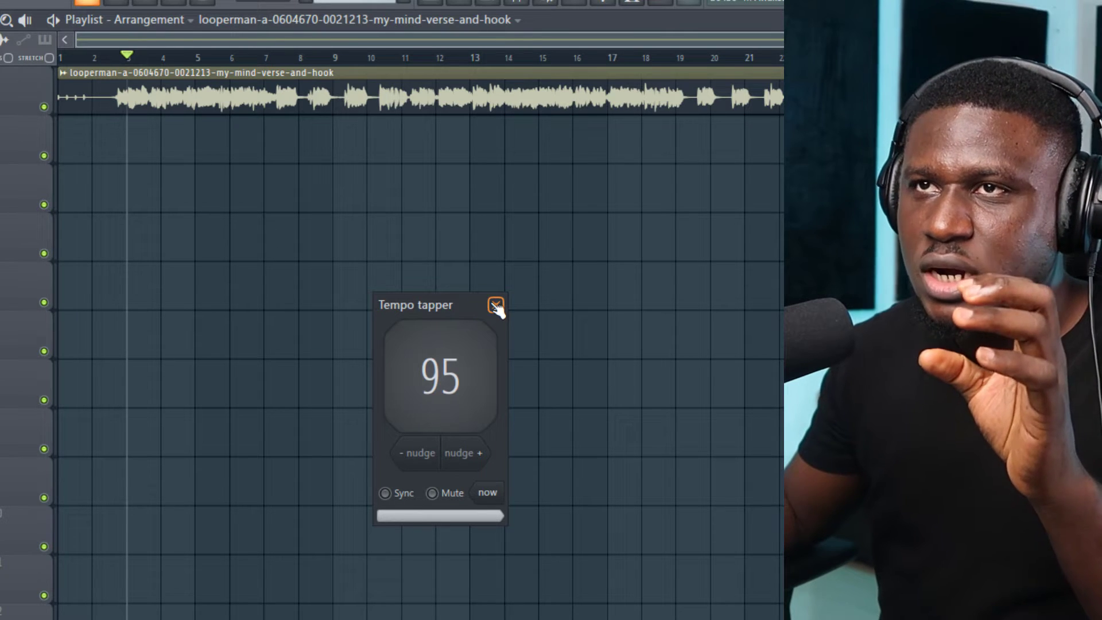
click(495, 305)
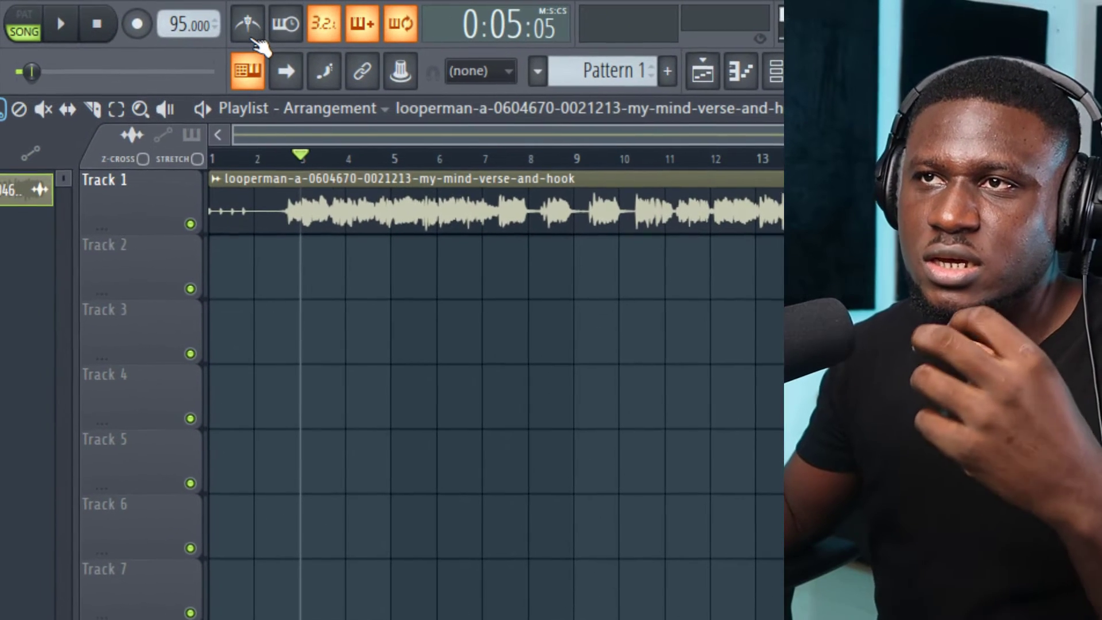
- Check the vocal's timing against the metronome by playing it from around bar 3 and around bar 13
click(256, 26)
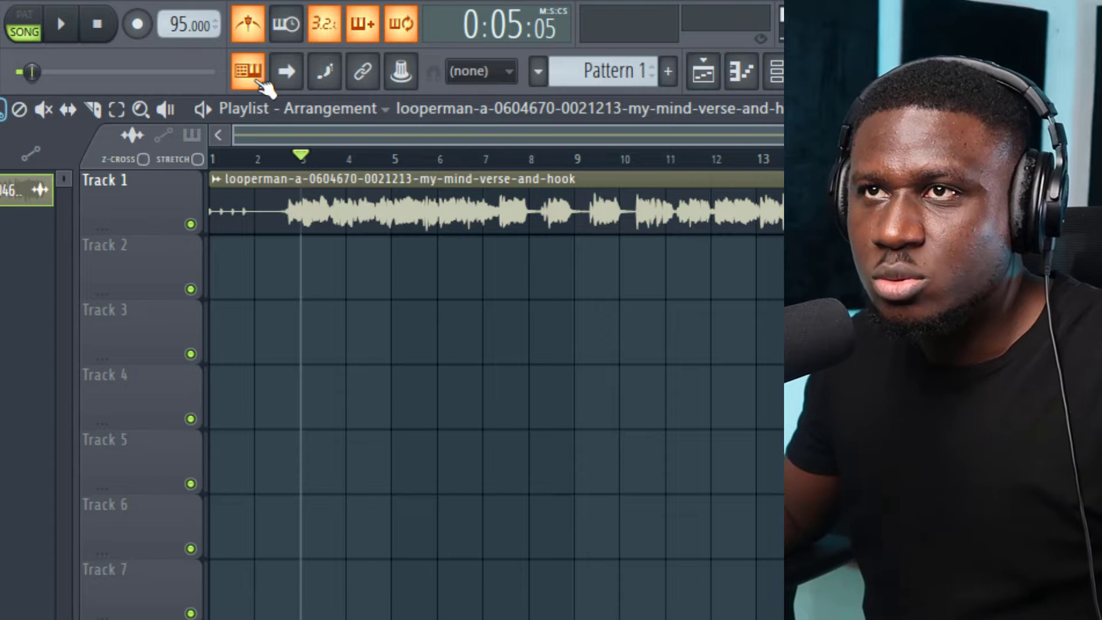
key(space)
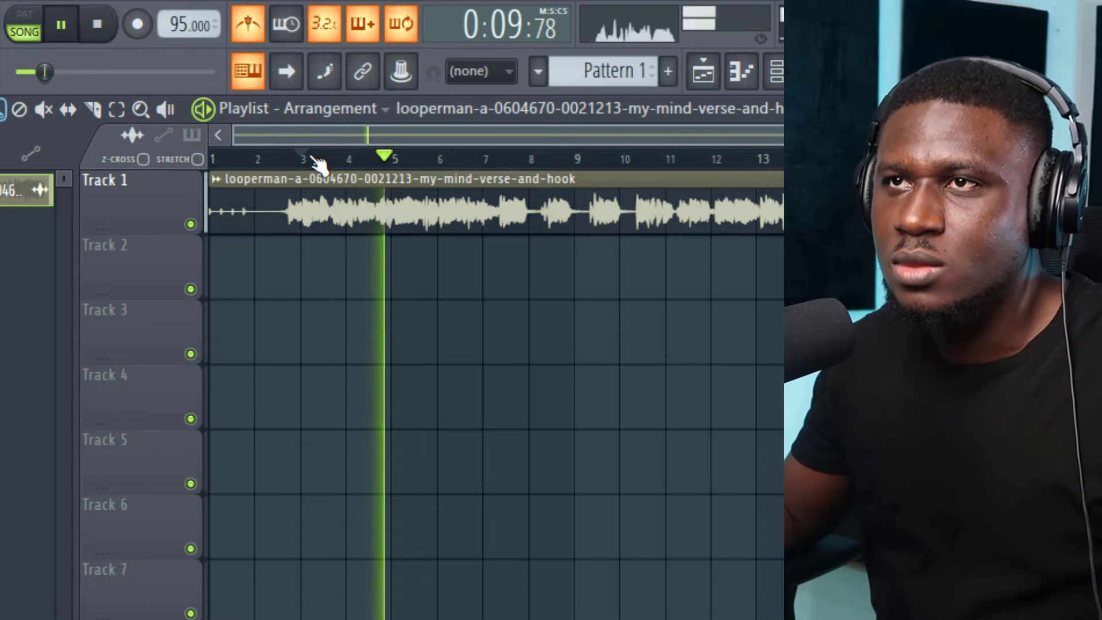
key(space)
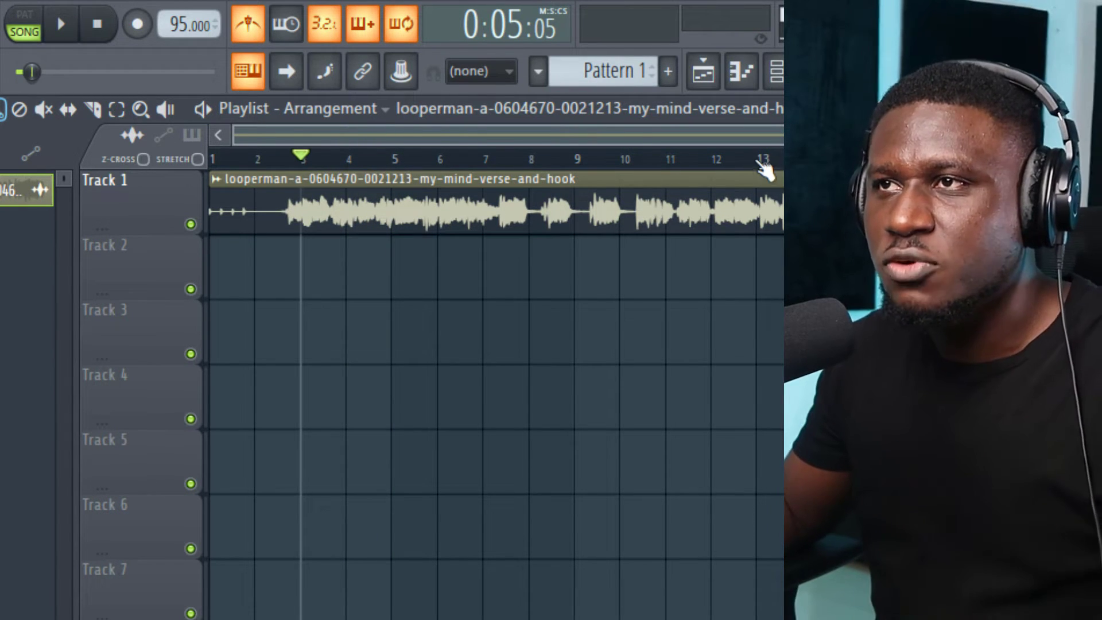
click(705, 163)
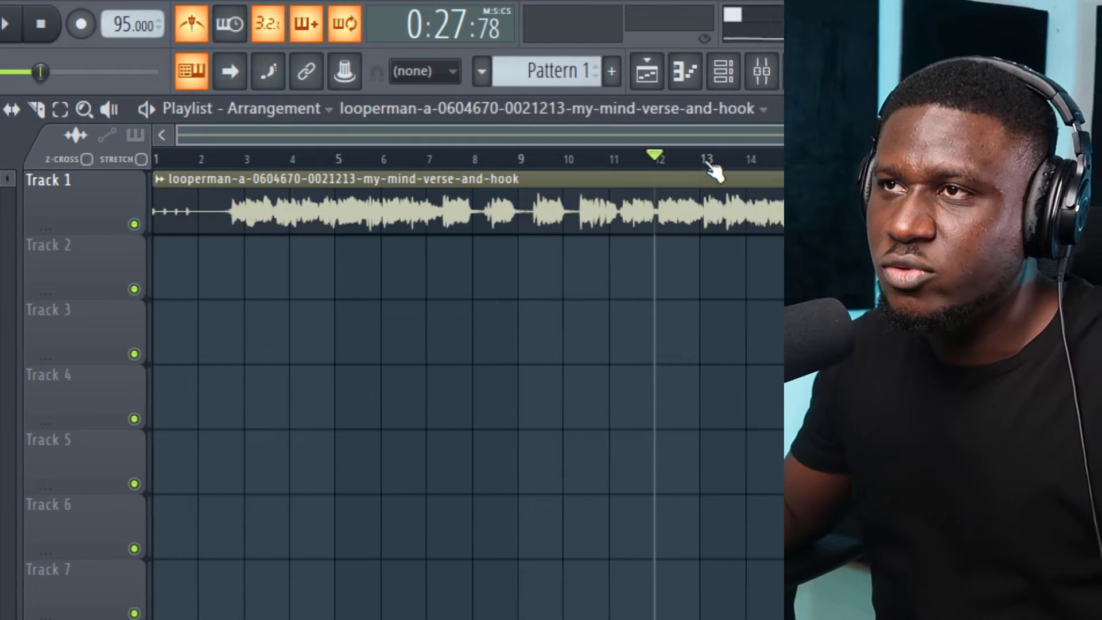
click(769, 160)
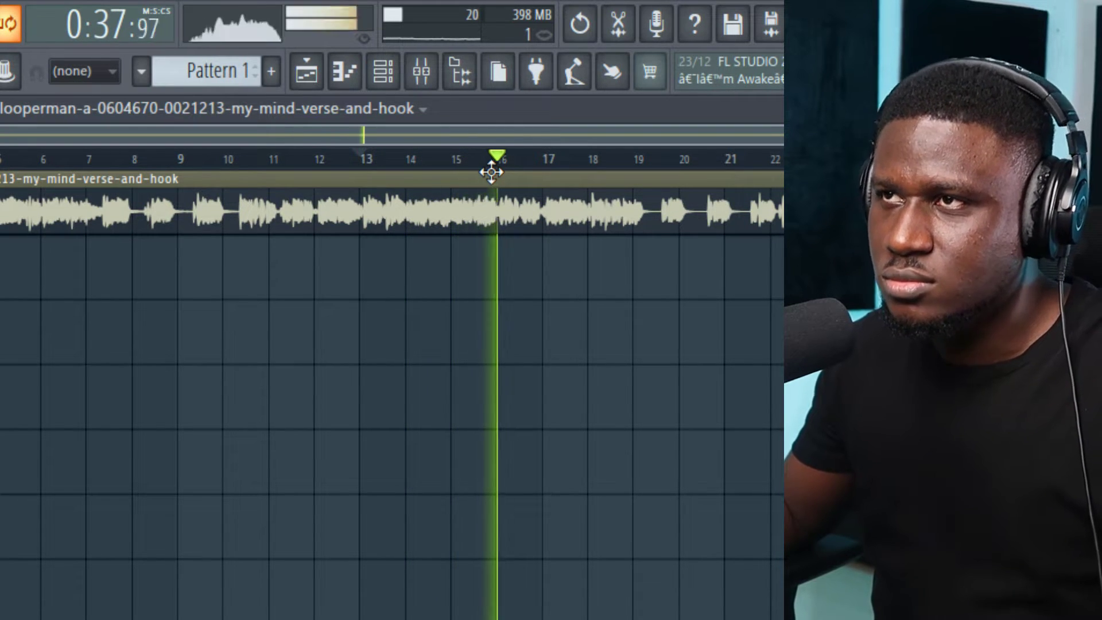
key(space)
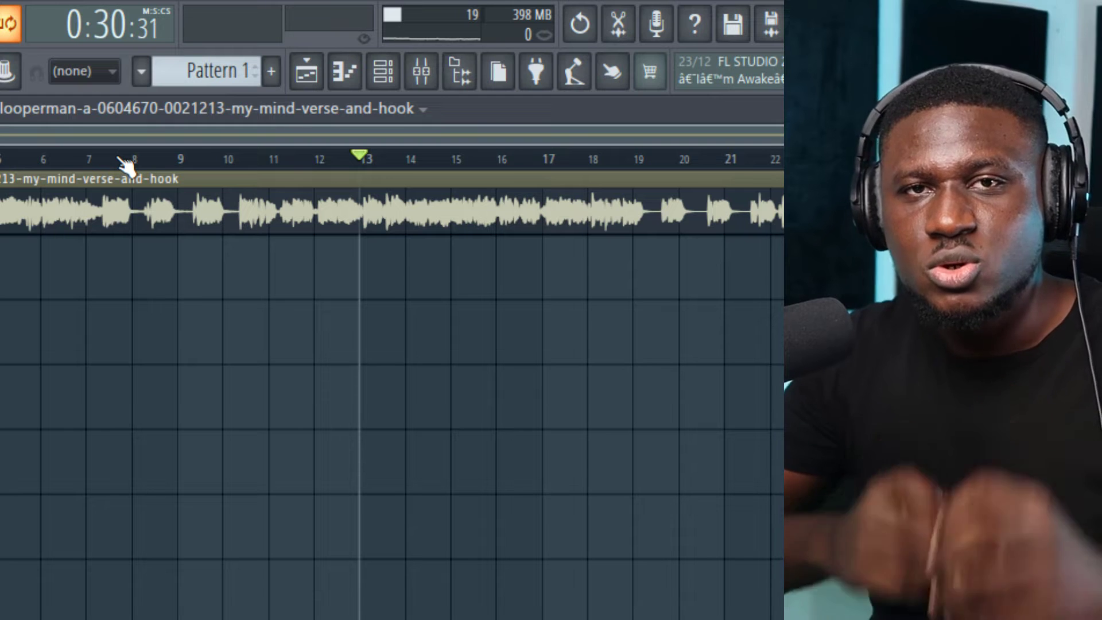
- Load Auto-Key on the vocal's mixer track 1 and play the vocal to detect its key
double_click(147, 201)
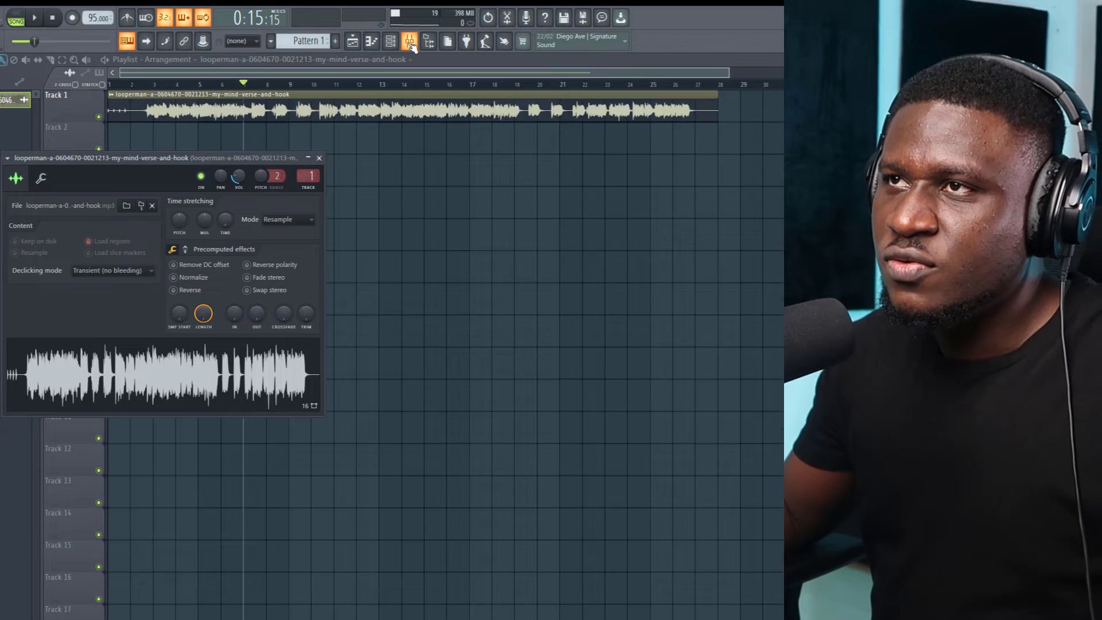
click(421, 71)
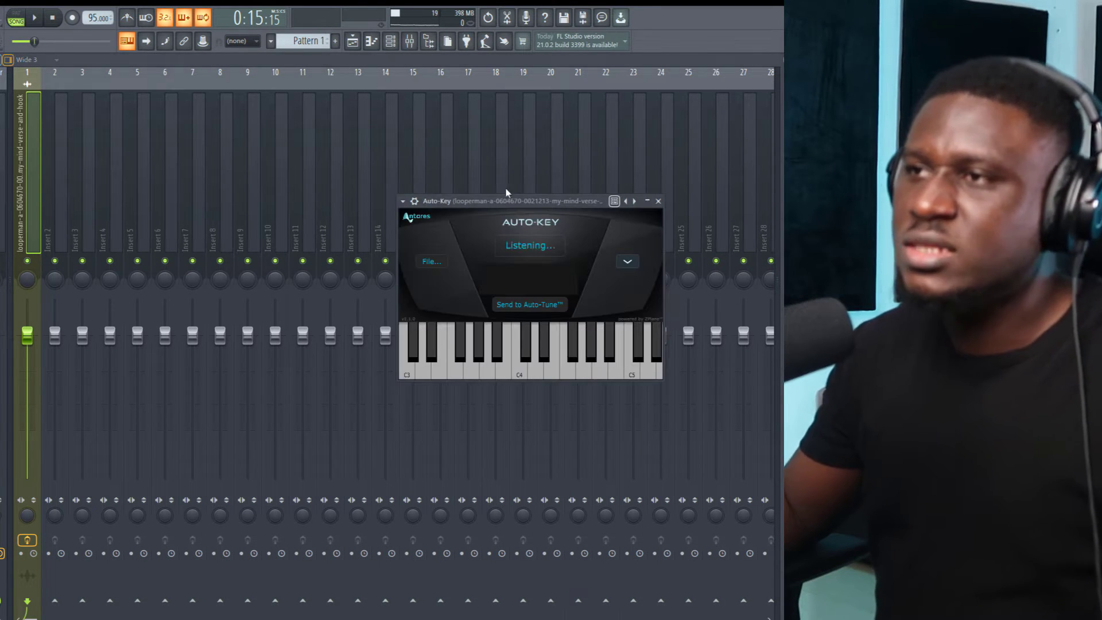
drag(482, 207, 298, 170)
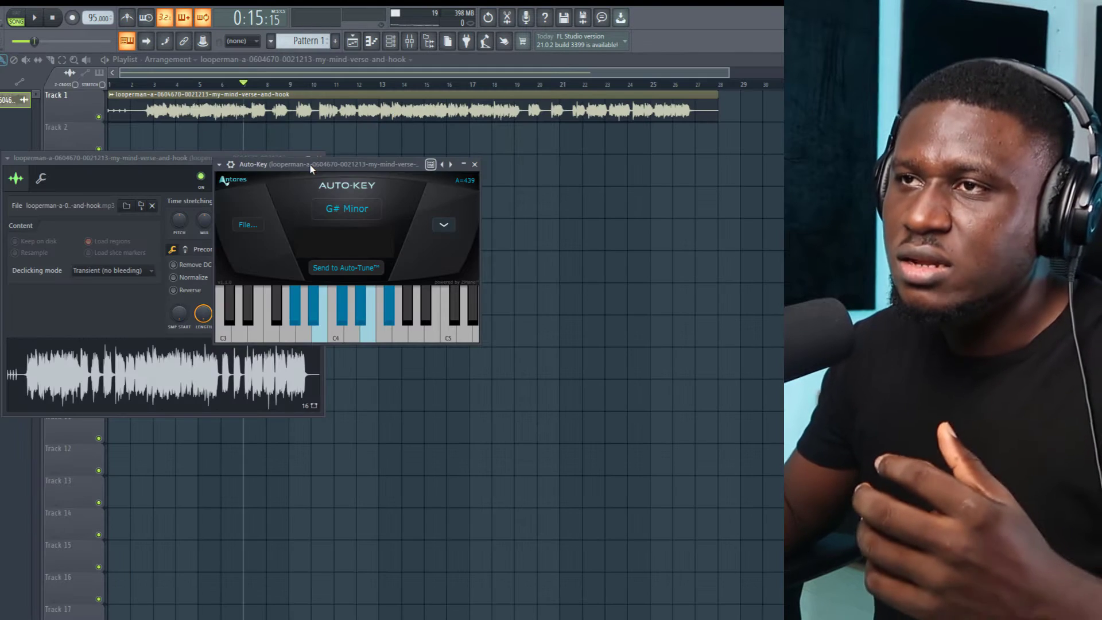
drag(312, 168, 448, 225)
click(319, 158)
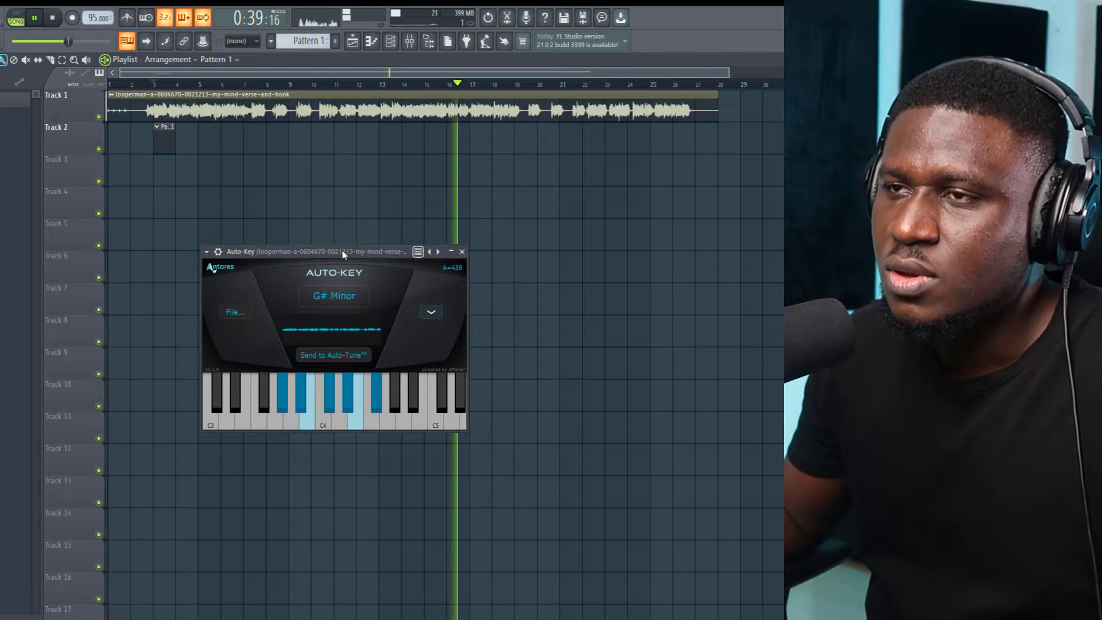
key(space)
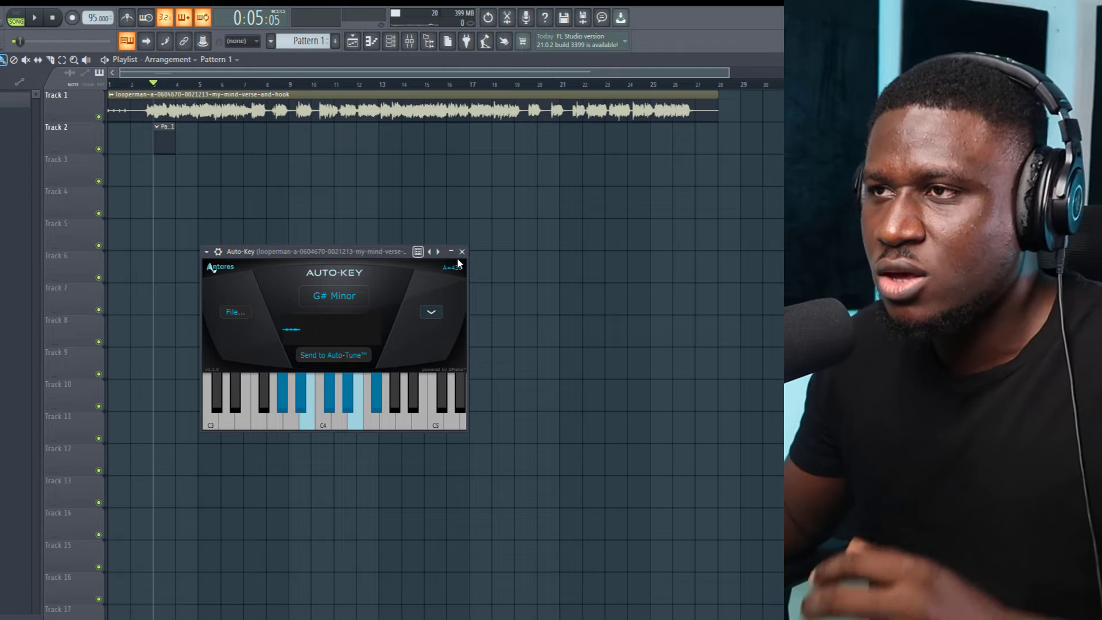
click(461, 252)
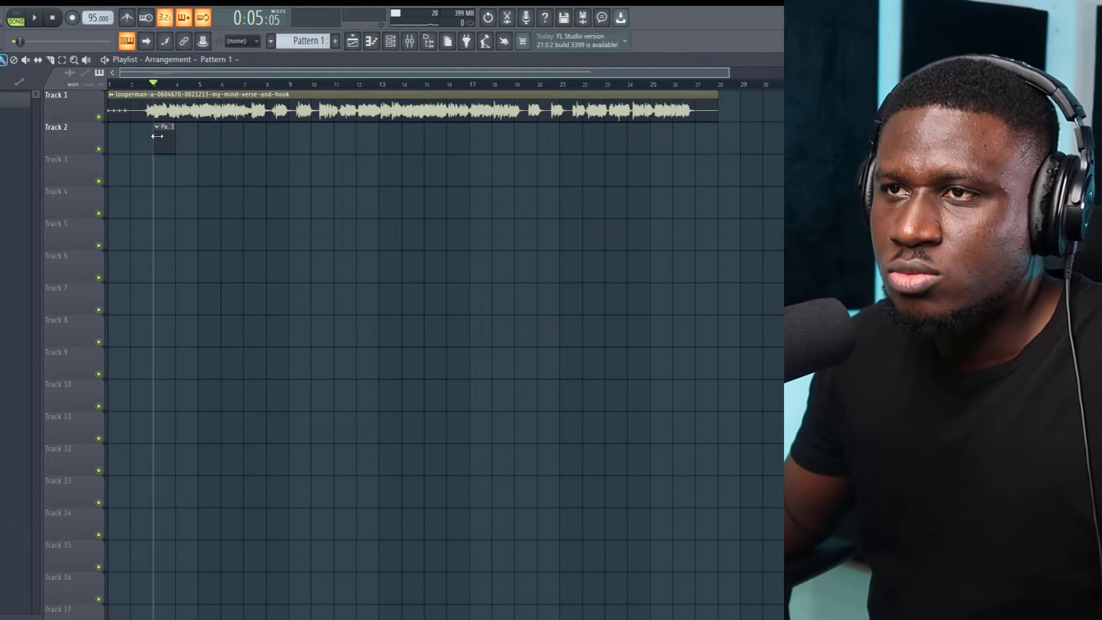
- Set the scale highlighting in the Piano V2 channel's piano roll to root note G# and Minor Natural (Aeolian)
key(F6)
right_click(389, 274)
click(459, 276)
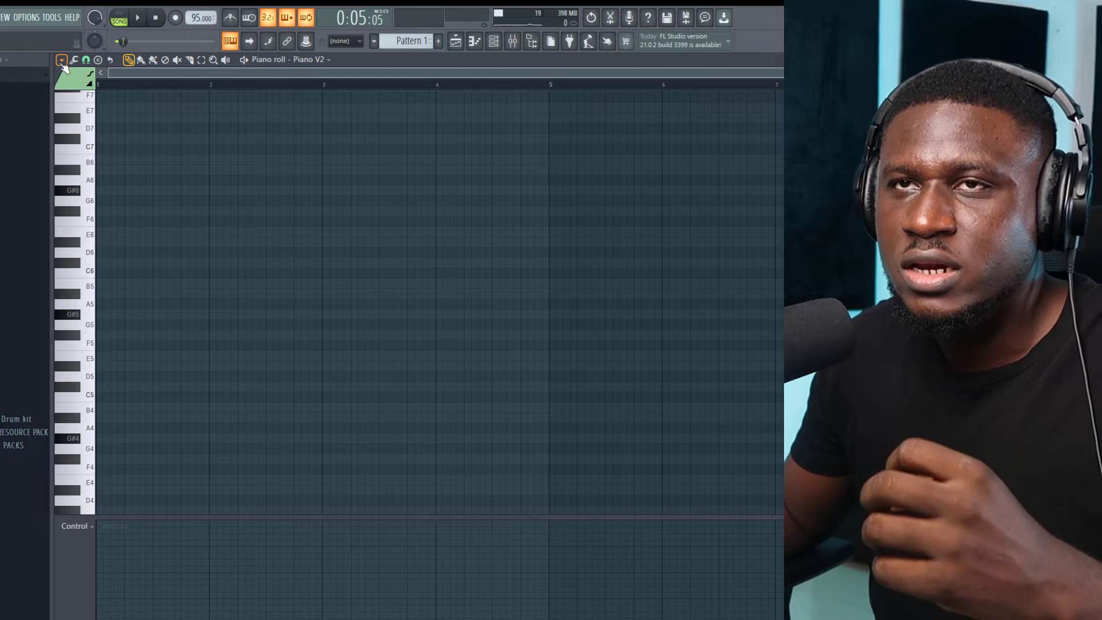
click(62, 60)
mouse_move(86, 129)
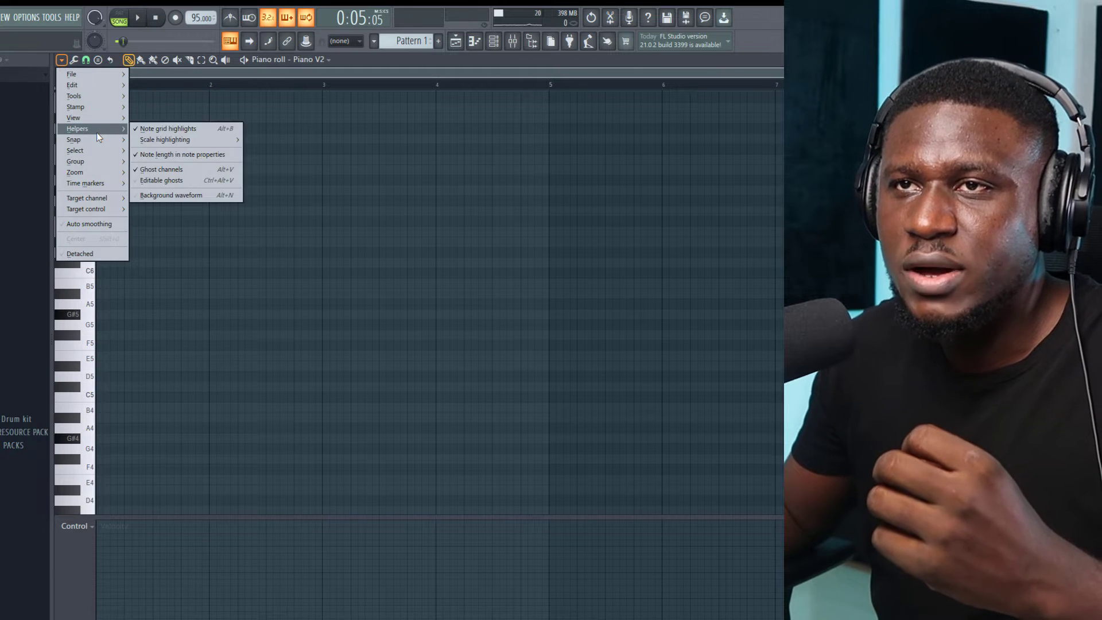
mouse_move(178, 140)
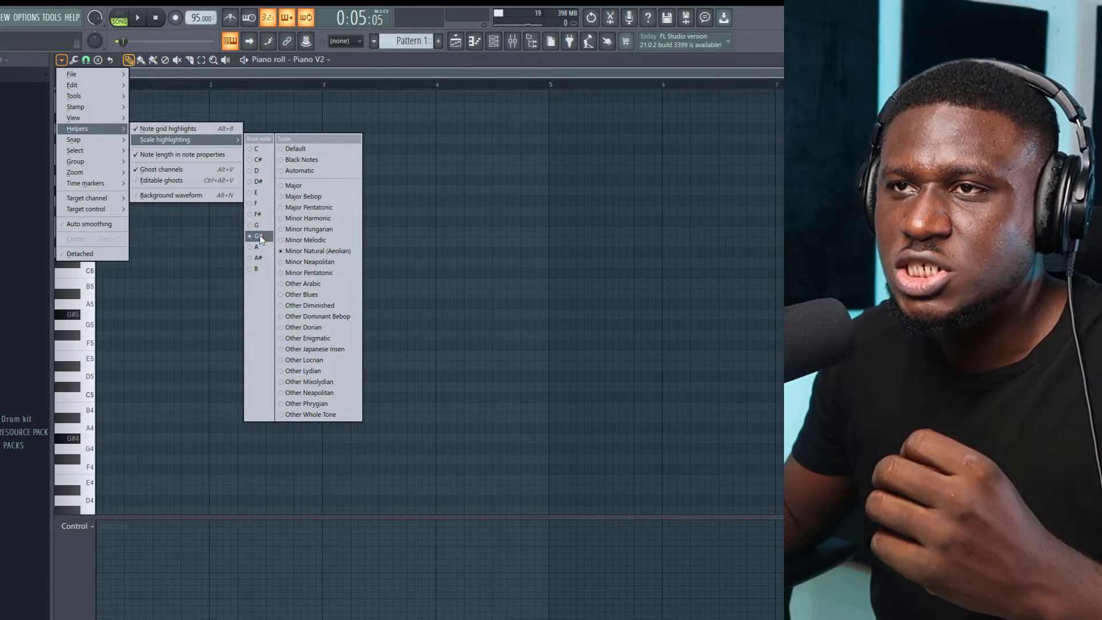
click(328, 249)
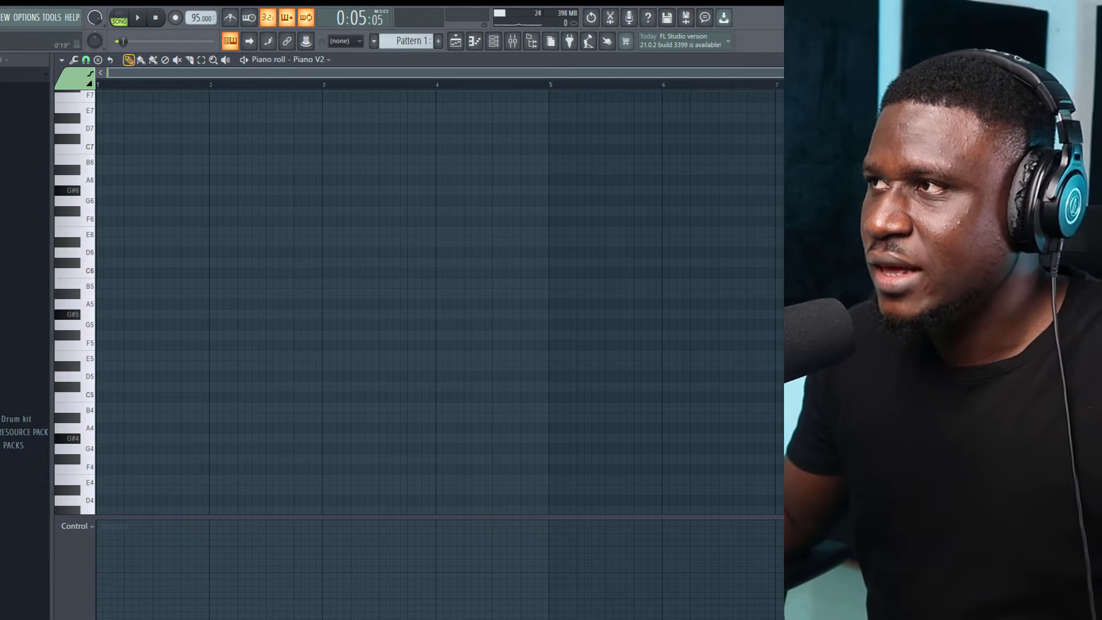
- Find the first root note by ear against the vocal and keep a one-bar G#5 in bar 1
scroll(205, 194, up, 2)
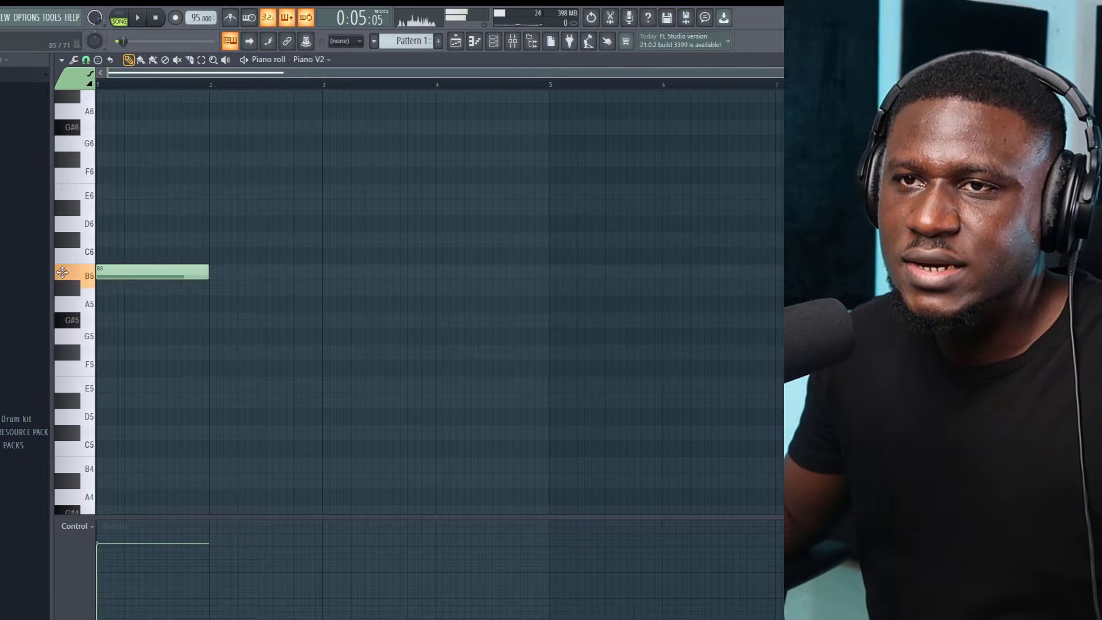
right_click(169, 278)
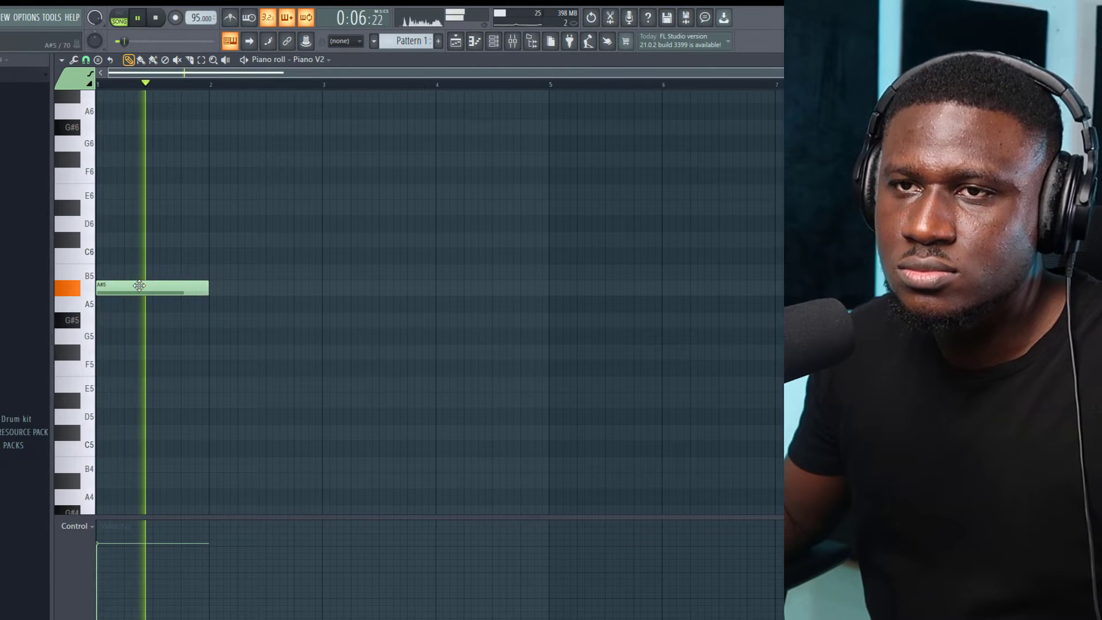
right_click(133, 282)
key(space)
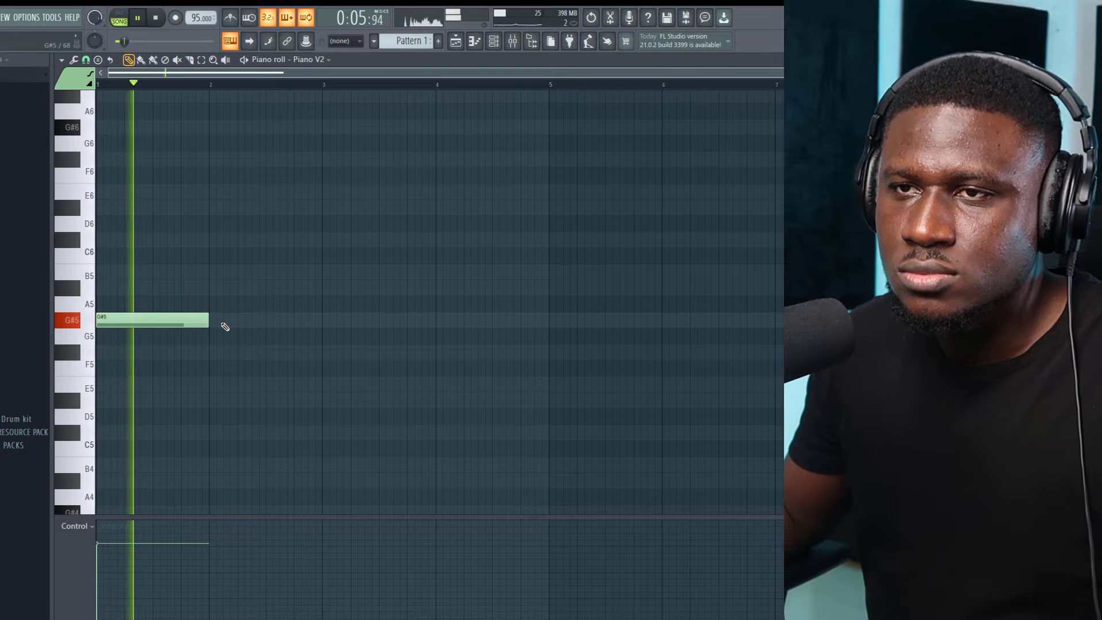
key(space)
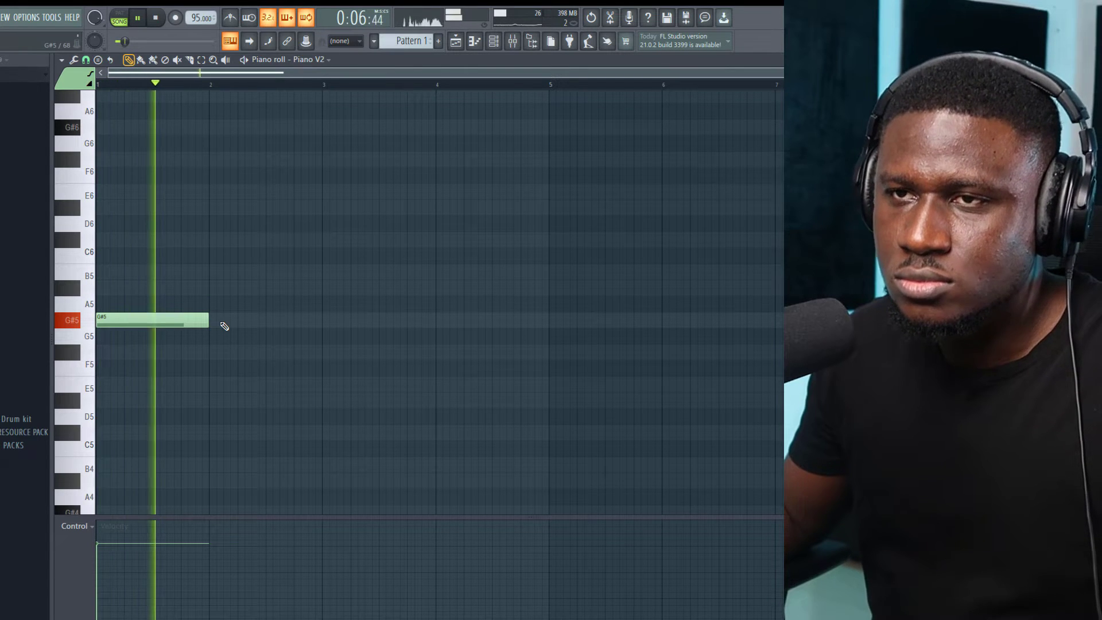
key(space)
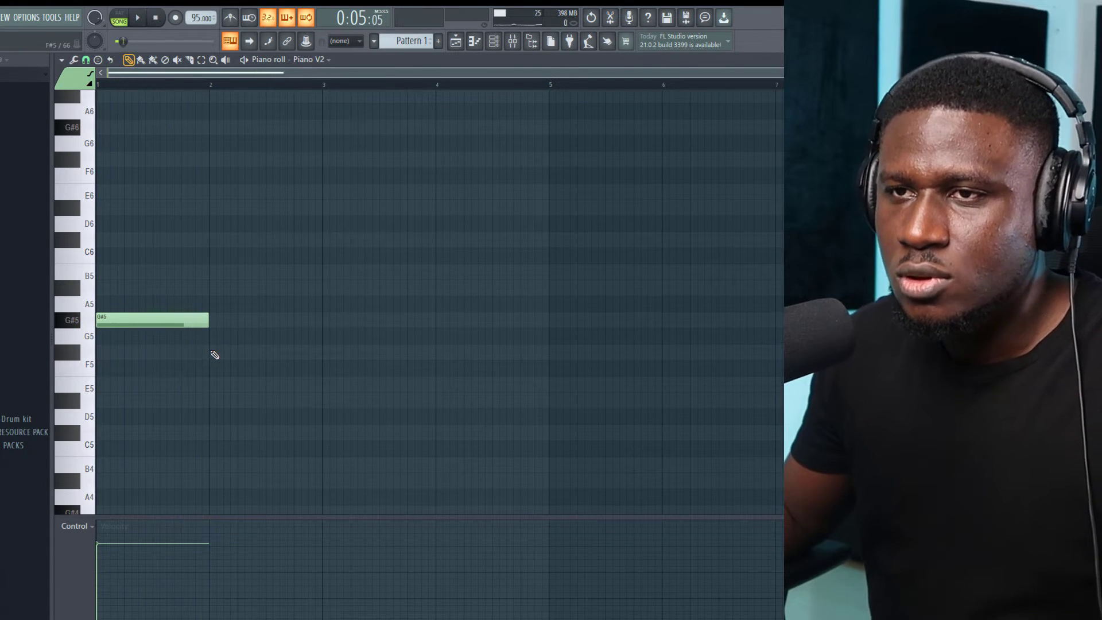
- Add one-bar root notes F#5, E5 and F#5 in bars 2, 3 and 4 to fit the vocal
key(space)
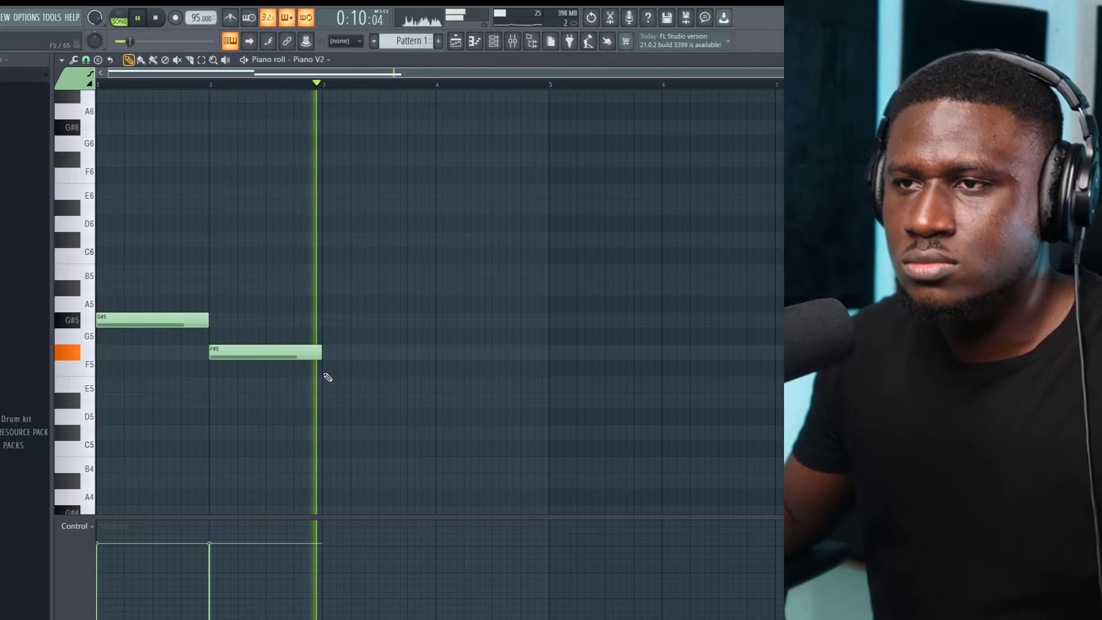
key(space)
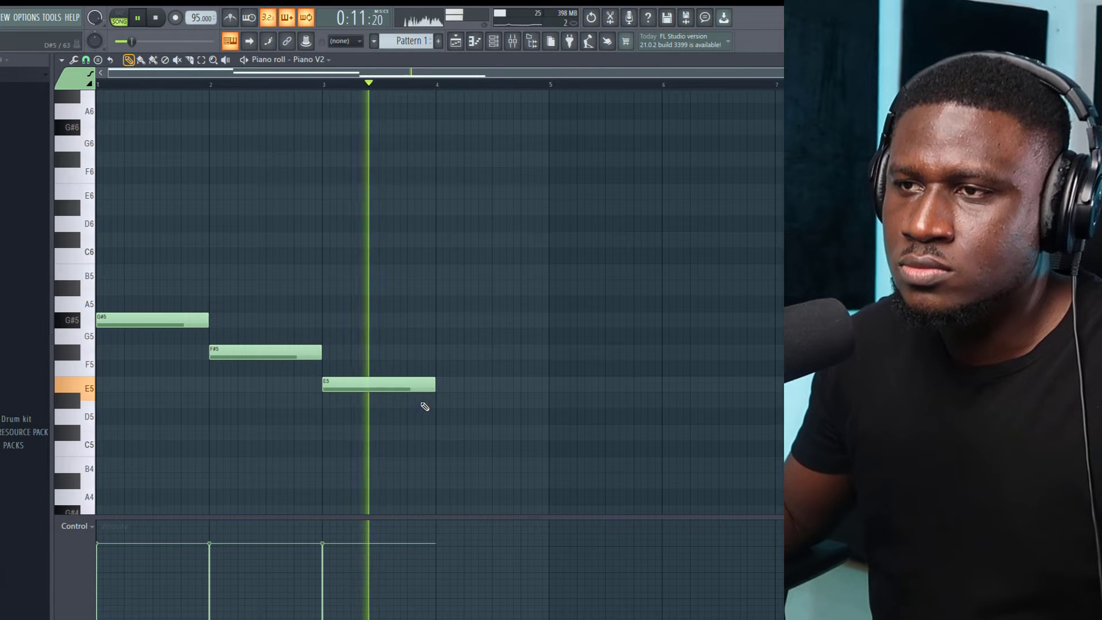
click(440, 353)
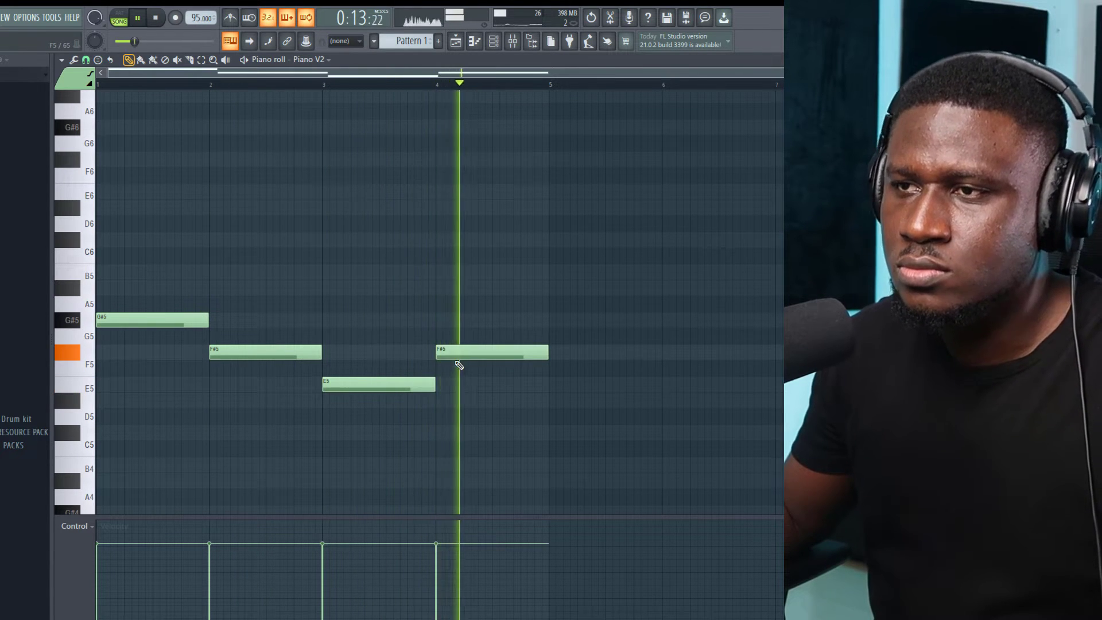
- Build triads on the roots: add B5 and D#6 in bar 1, A#5 and C#6 in bars 2 and 4, G#5 and B5 in bar 3
key(space)
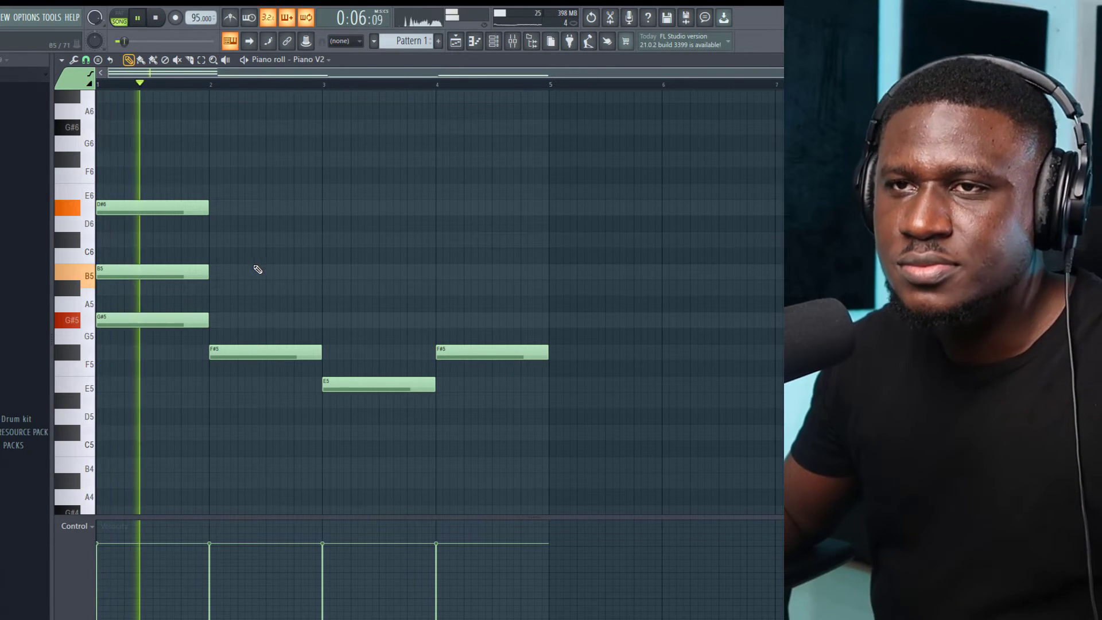
key(space)
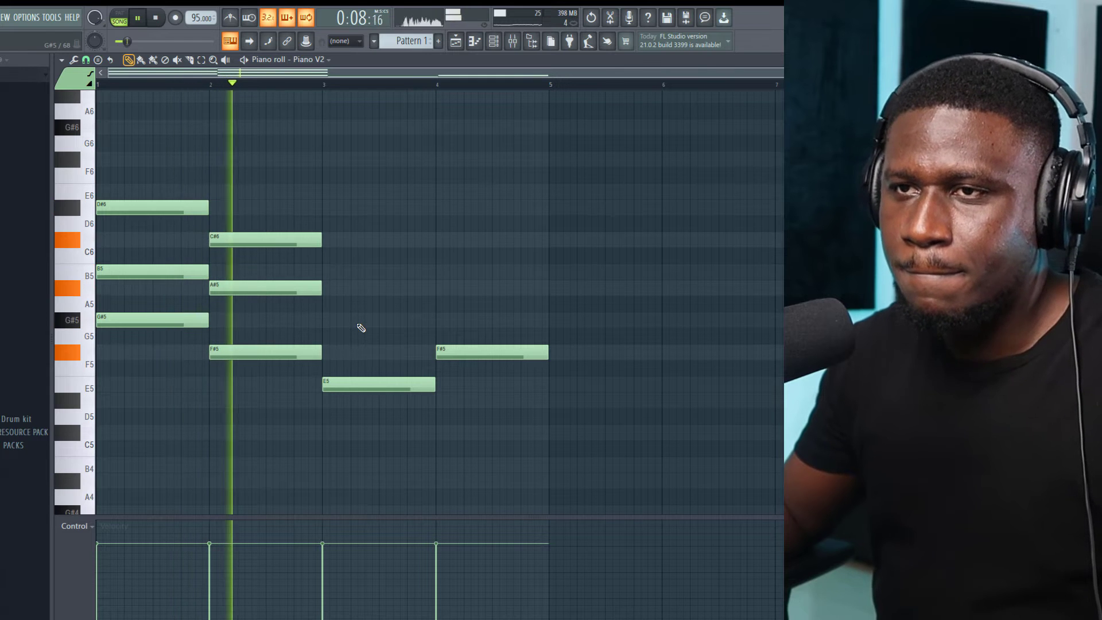
key(space)
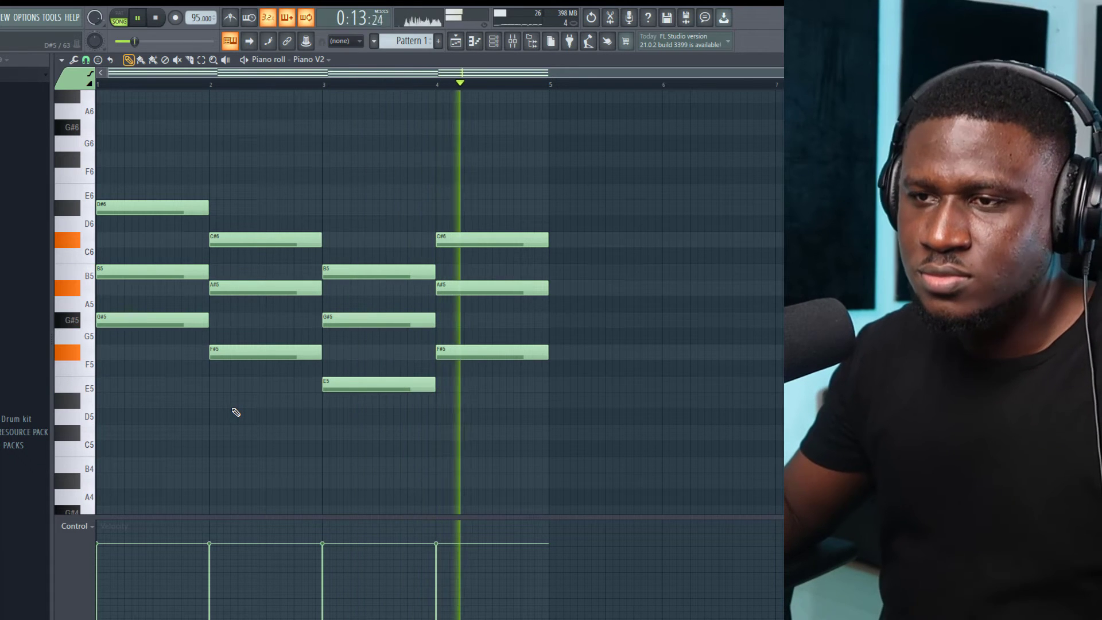
key(space)
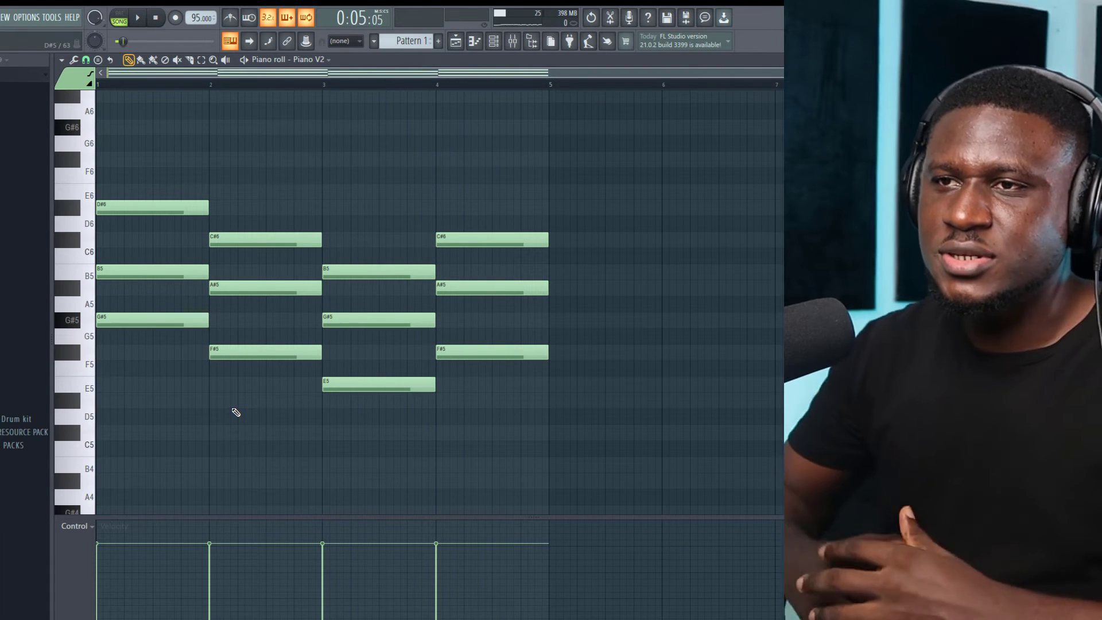
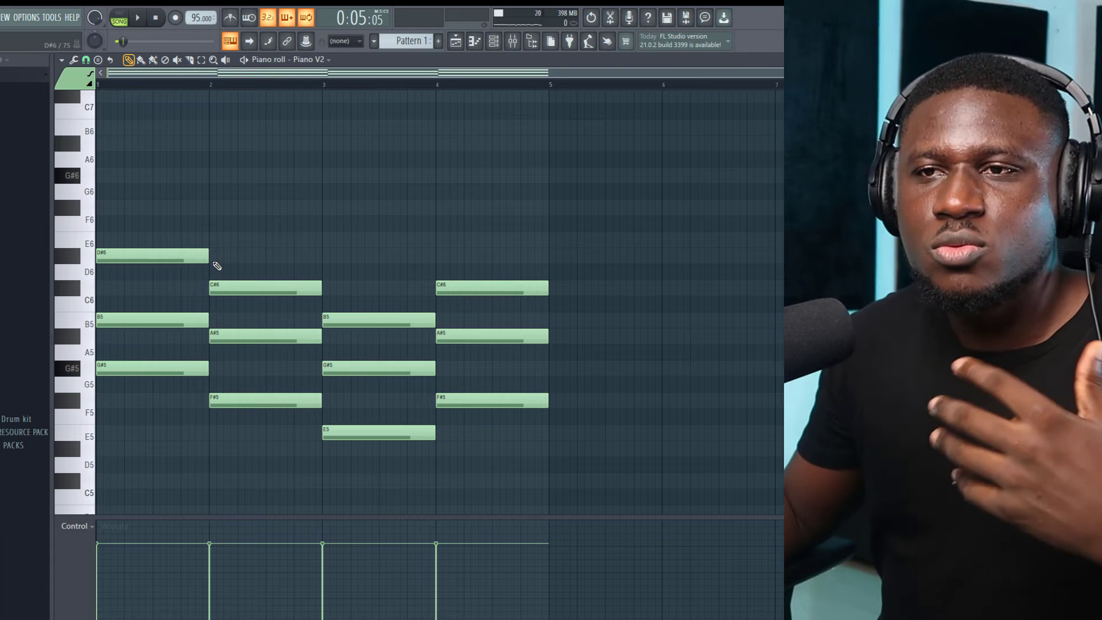
- Try F#6 and A#6 as an extra top note on the bar 1 chord against the vocal
scroll(201, 247, up, 3)
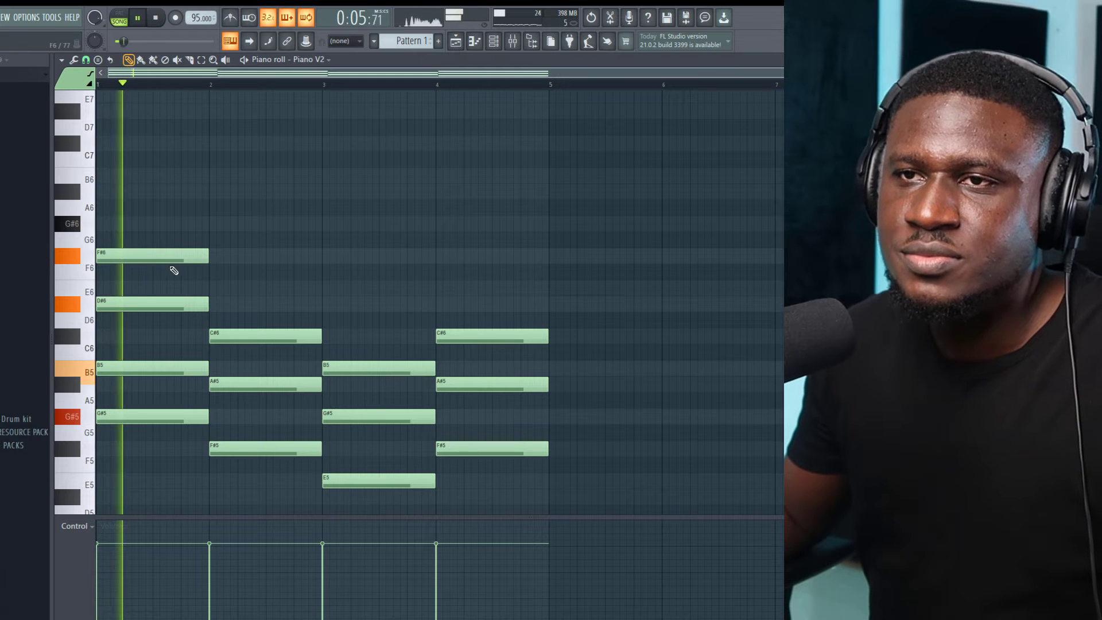
key(space)
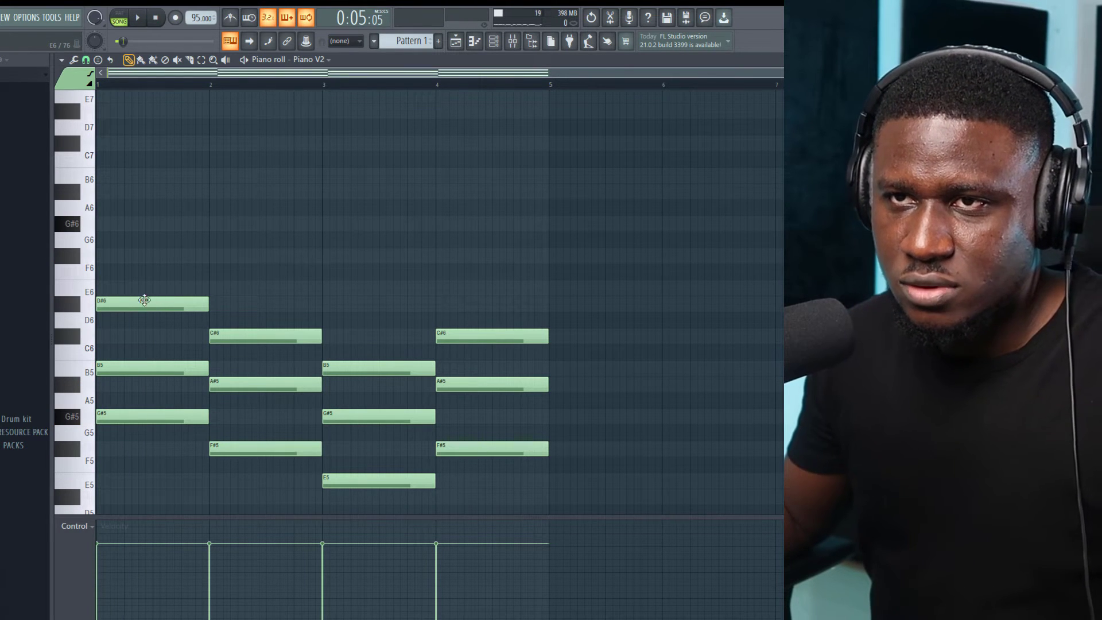
click(113, 198)
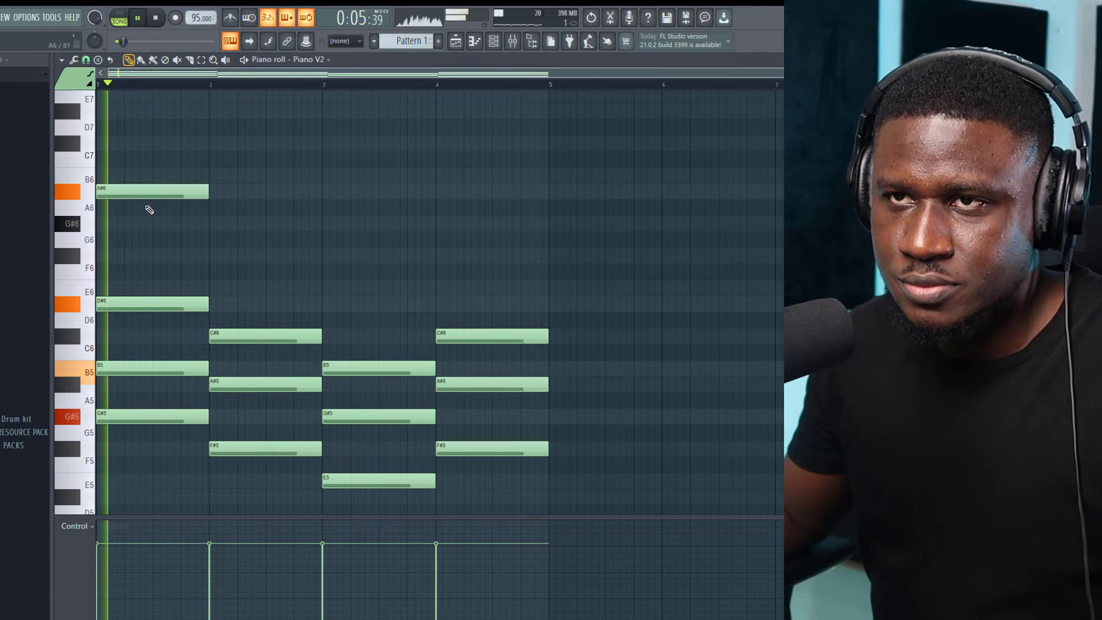
key(space)
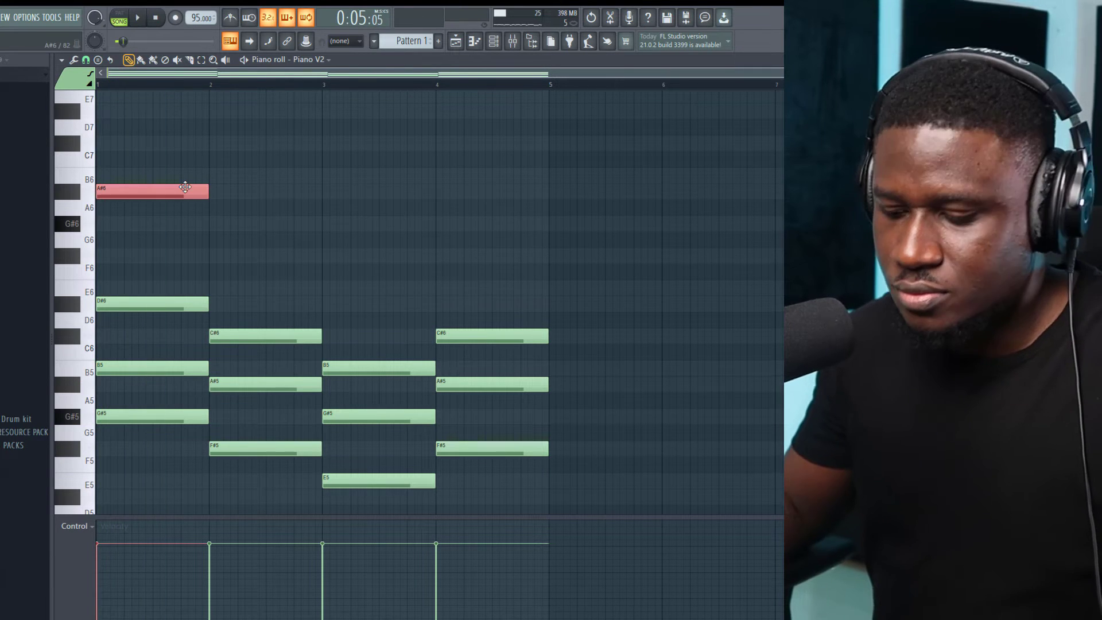
key(ctrl+z)
key(space)
key(ctrl+z)
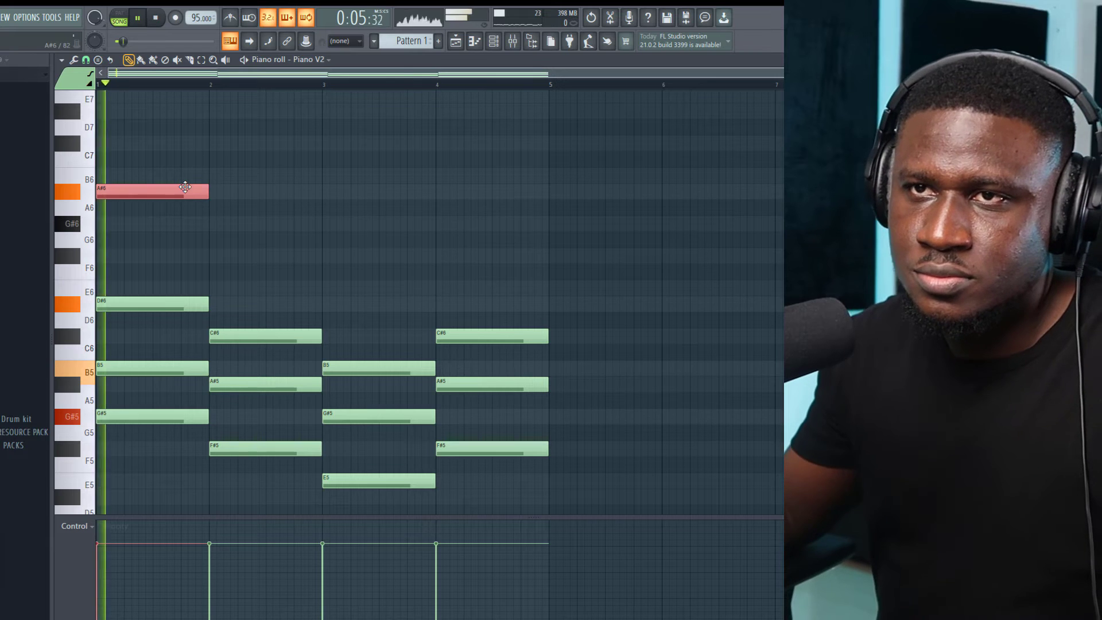
key(space)
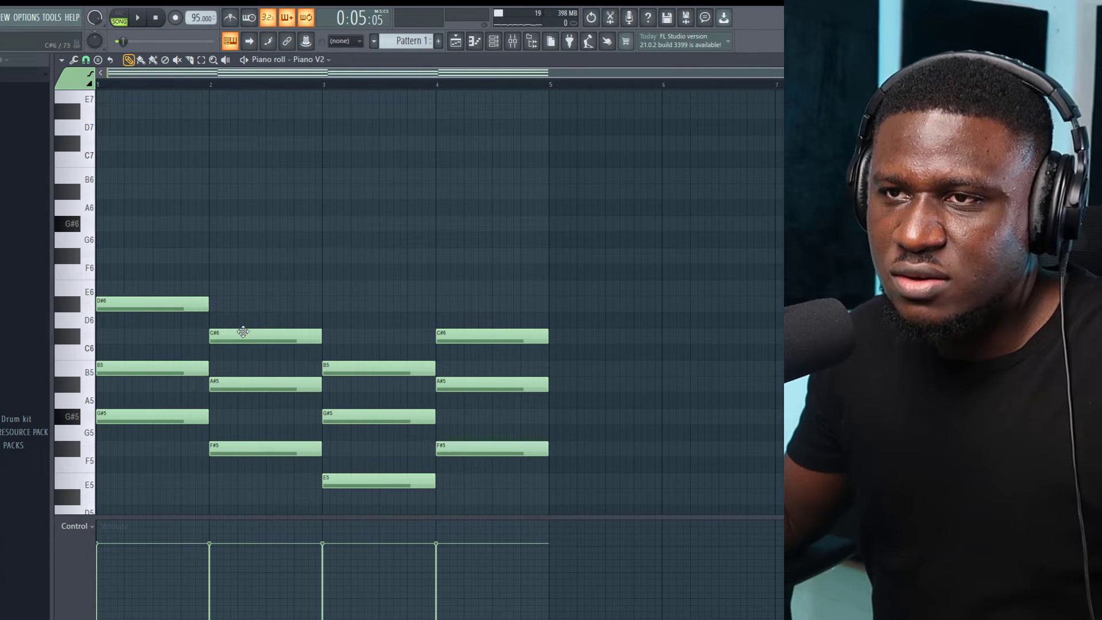
- Add a fourth note to the bar 2 chord, testing it with the vocal and settling on G#6
click(223, 287)
key(space)
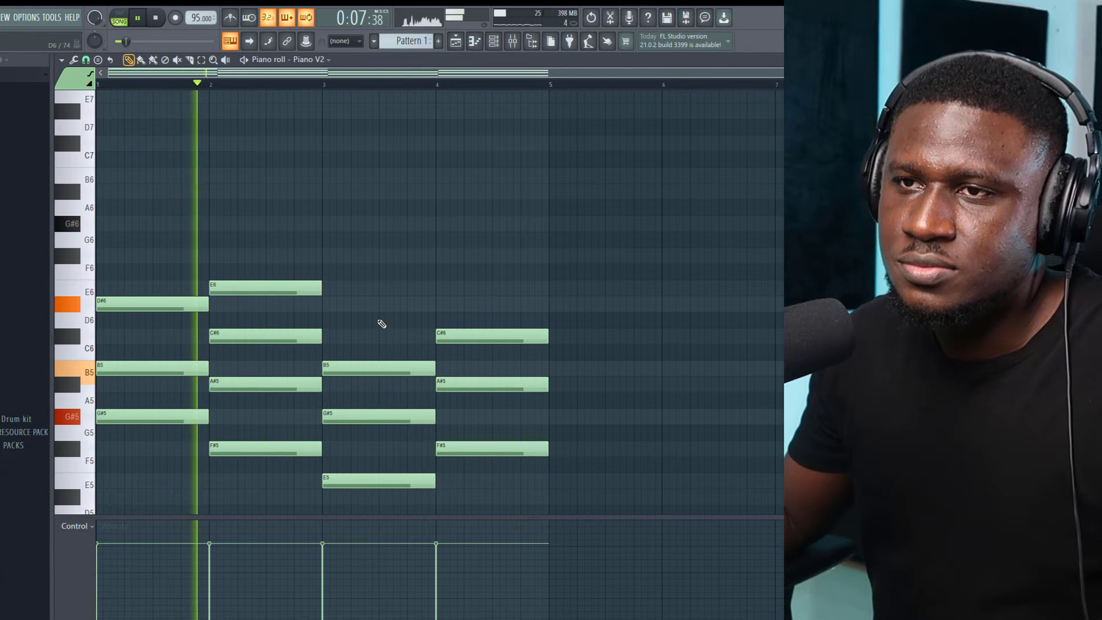
key(space)
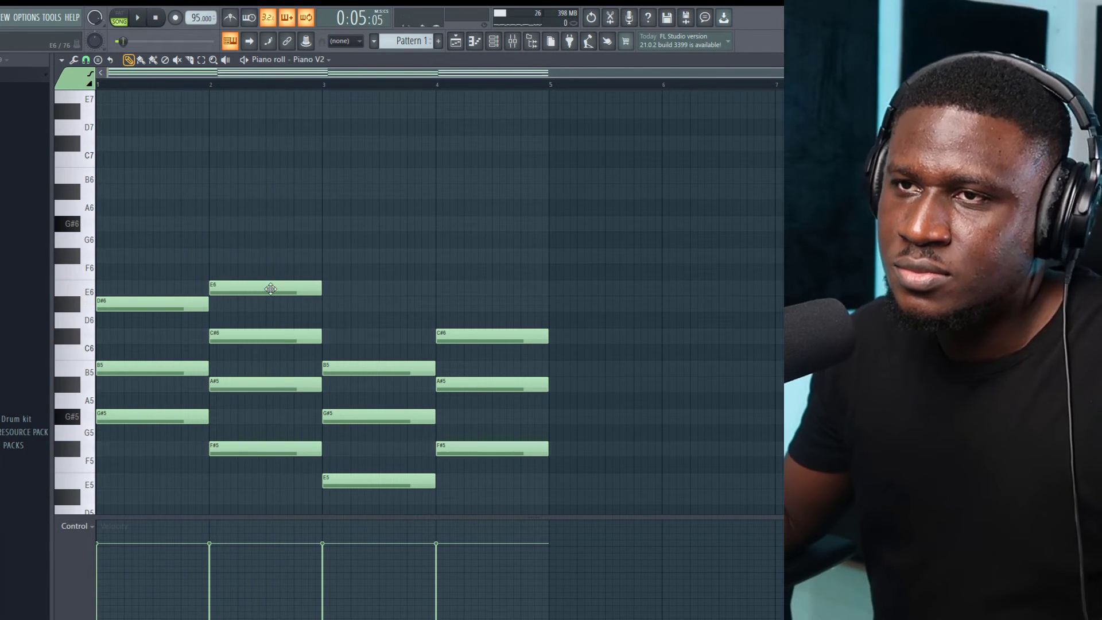
click(212, 223)
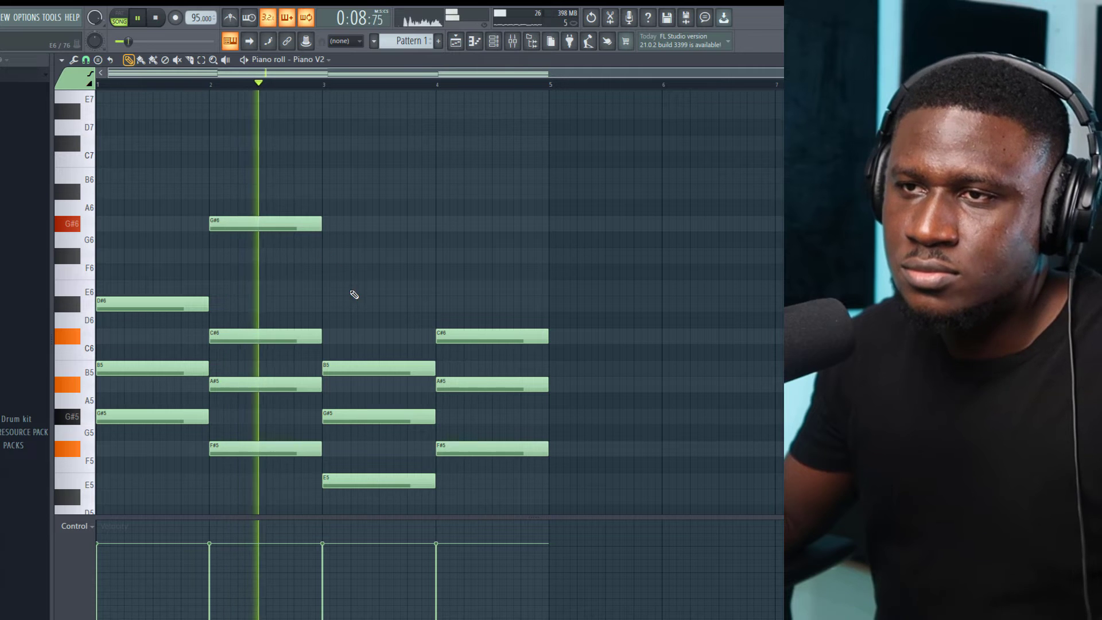
key(space)
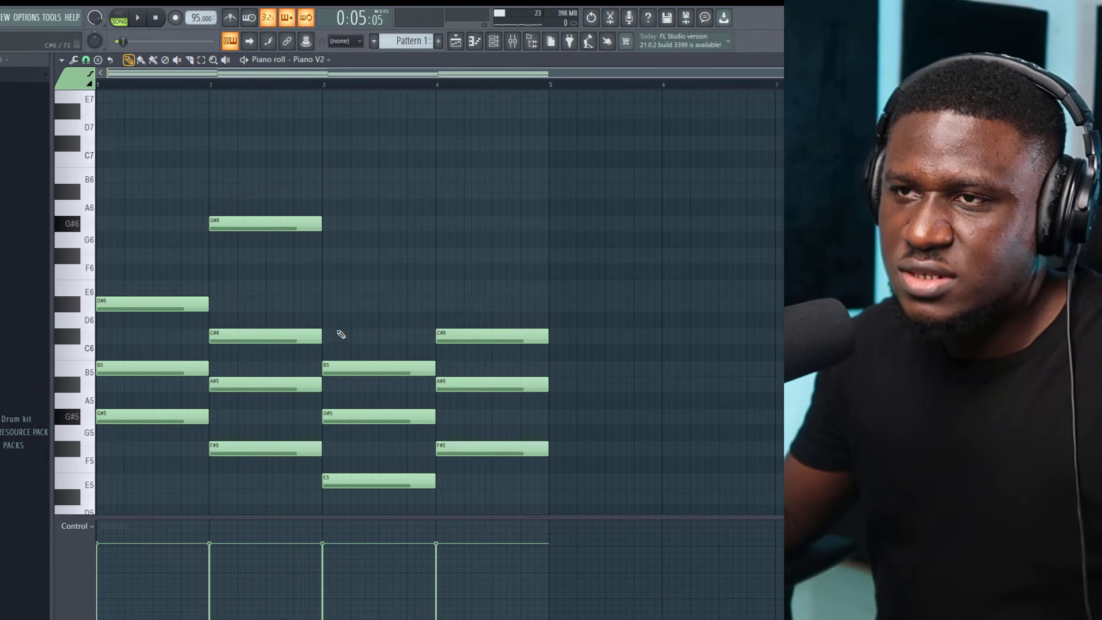
- Add F#6 on top of the bar 3 chord and G#6 on top of the bar 4 chord while playing the vocal
key(space)
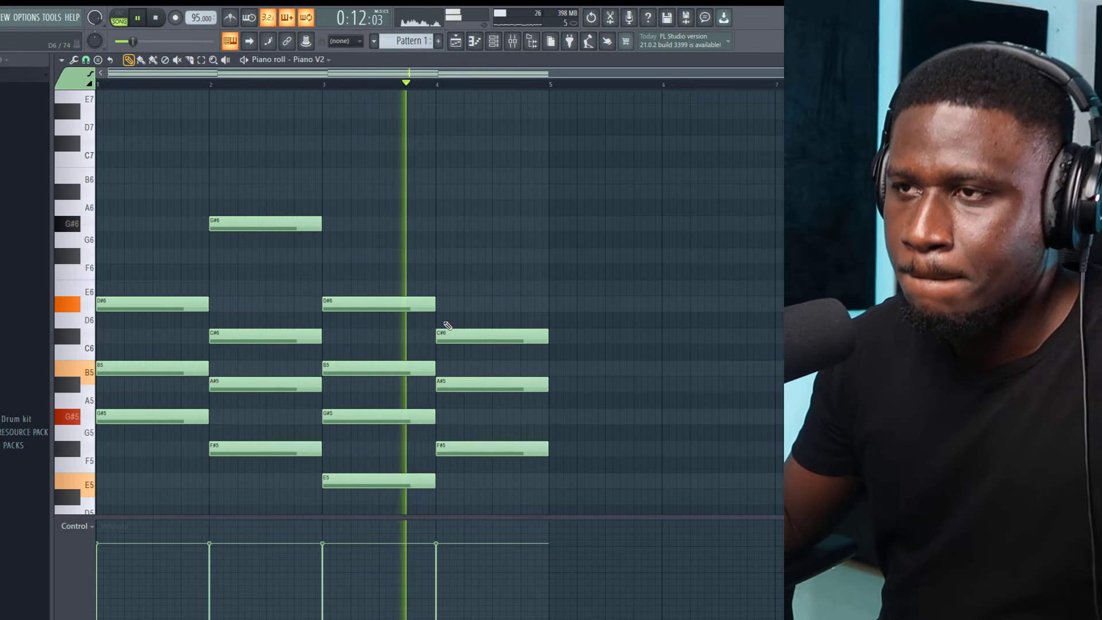
key(space)
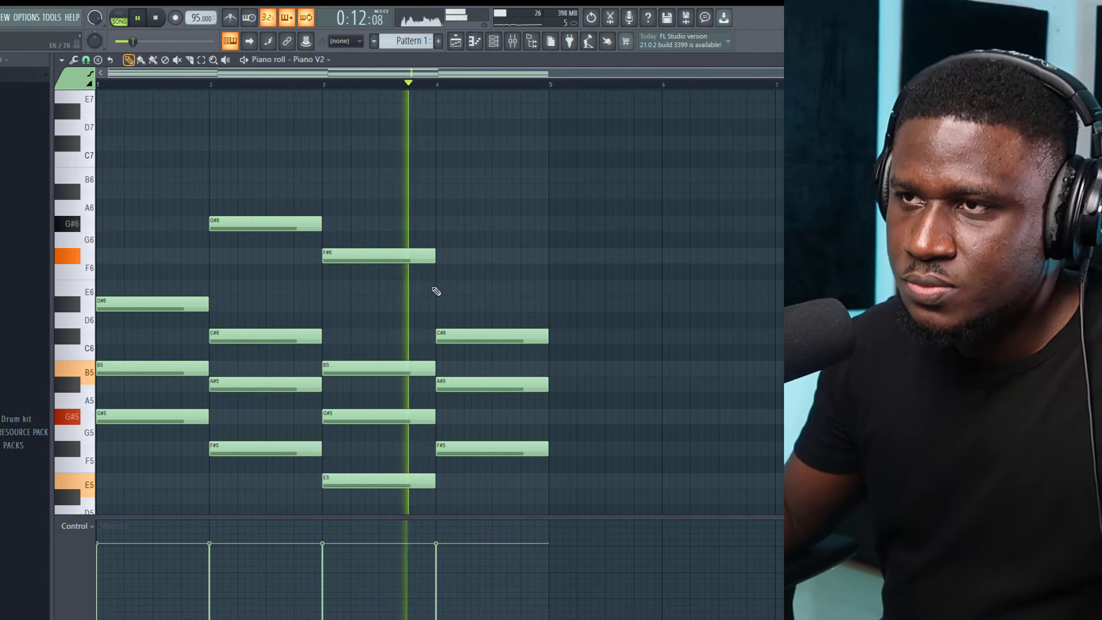
click(441, 288)
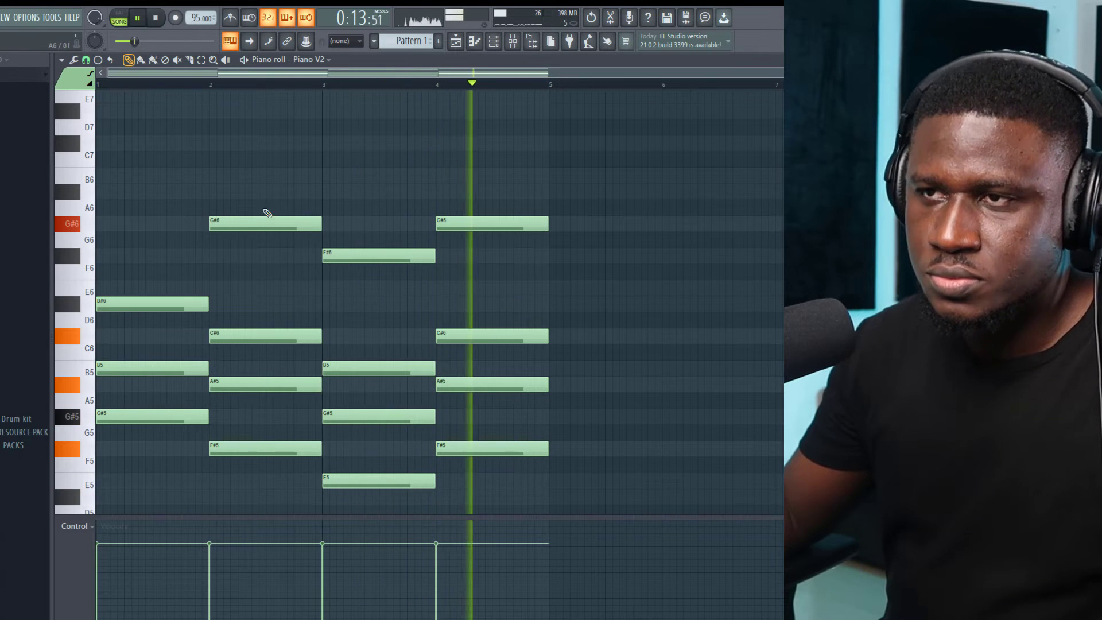
key(space)
- Repeat the Pattern 1 clip twice more in the playlist, end to end on track 2, and play it with the vocal
click(455, 41)
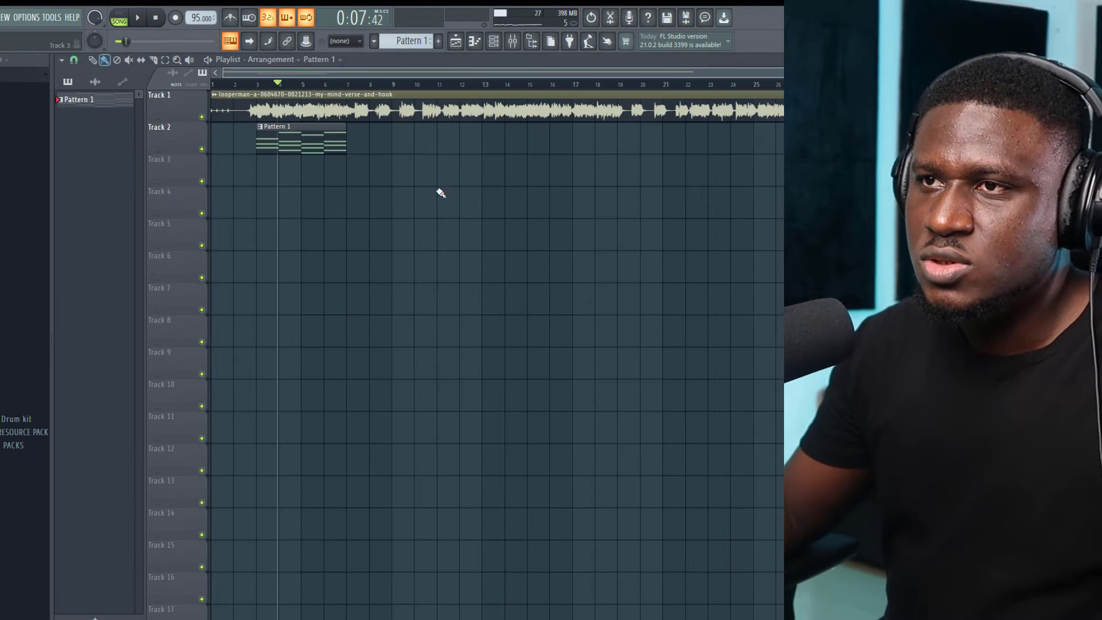
key(ctrl+b)
key(ctrl+b)
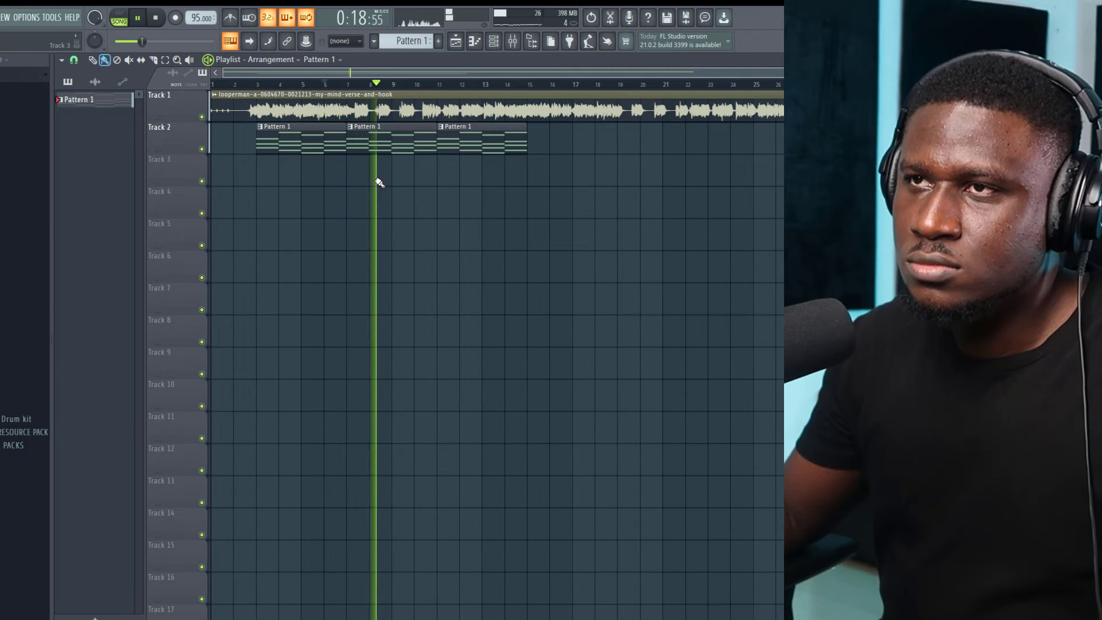
- Raise the second-lowest note of each Pattern 1 chord by one octave and play the revoiced chords with the vocal
double_click(350, 143)
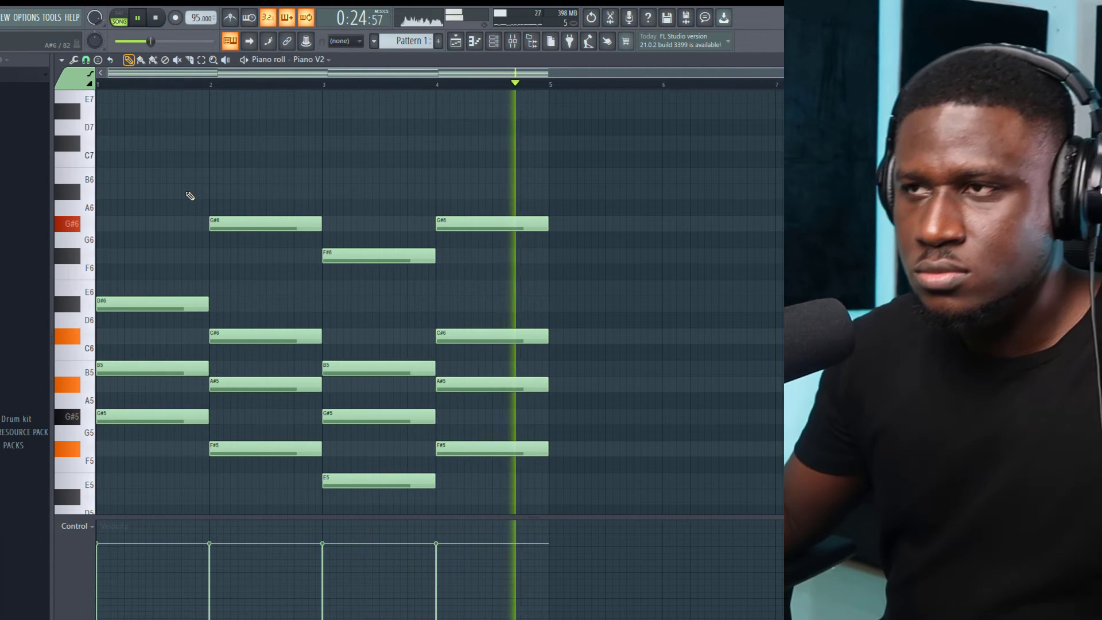
key(space)
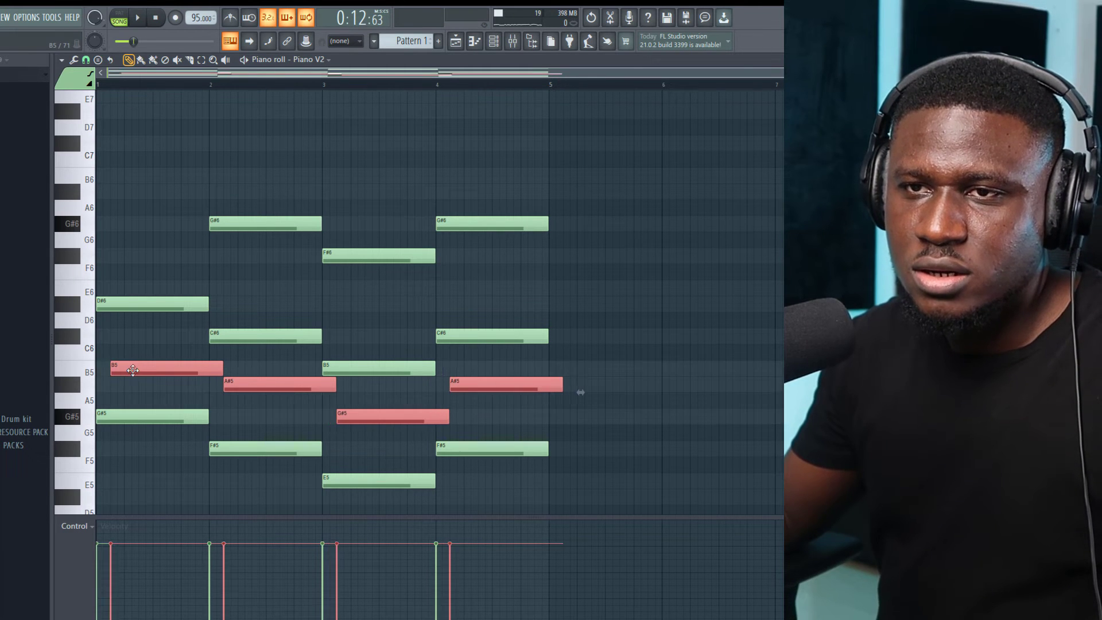
key(ctrl+Up)
key(space)
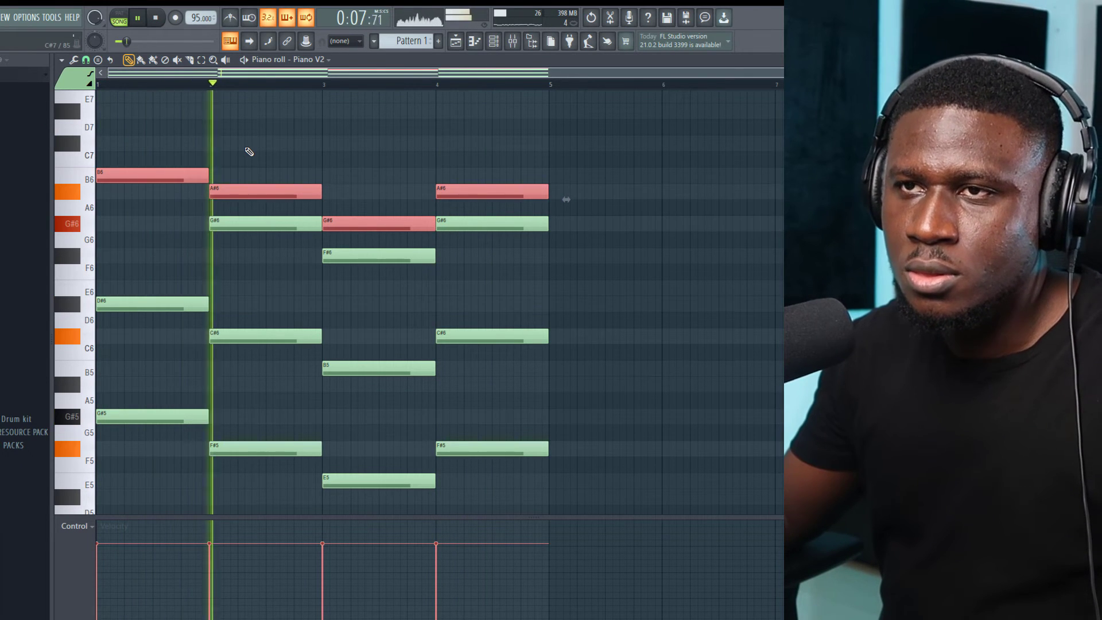
click(267, 152)
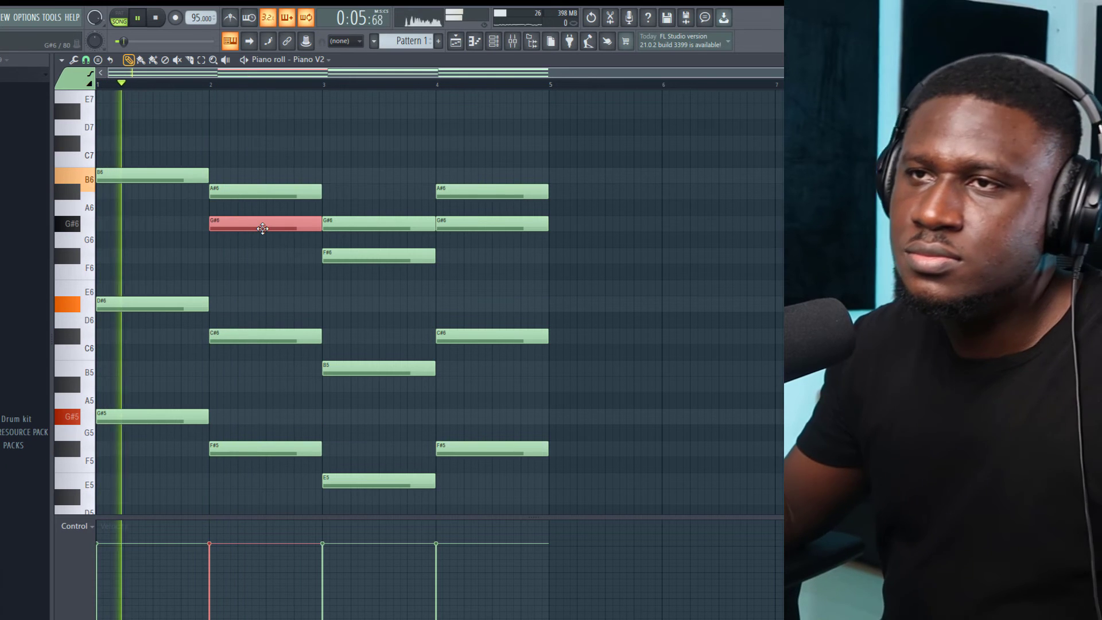
click(364, 160)
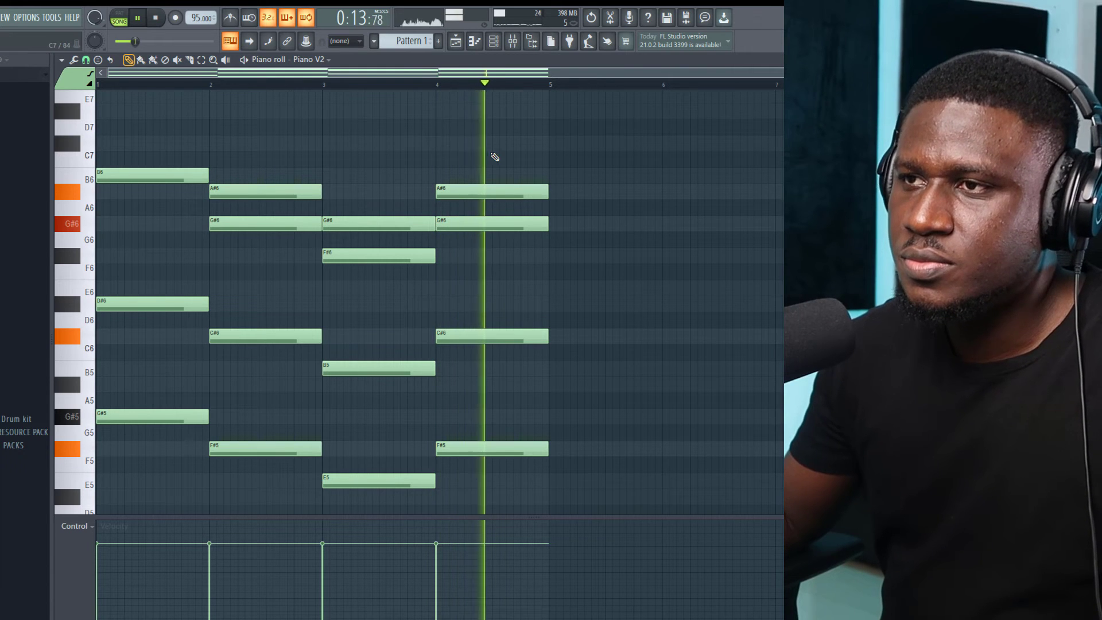
key(space)
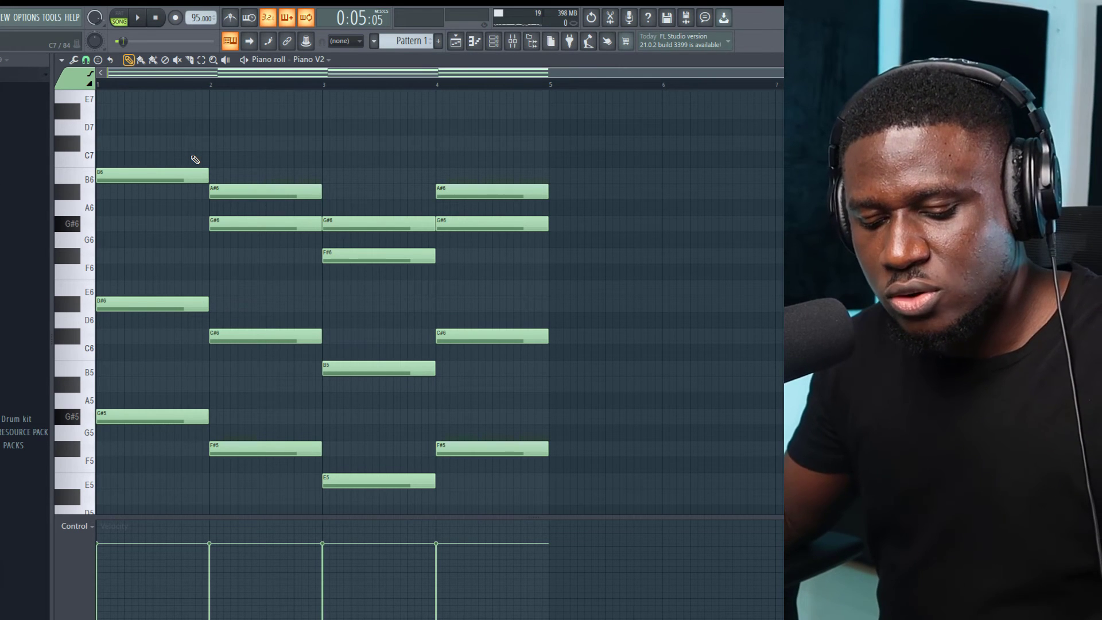
- Strum the Pattern 1 chords with note ends preserved, reduce all note velocities with the level scaling multiplier, and play them with the vocal
key(alt+s)
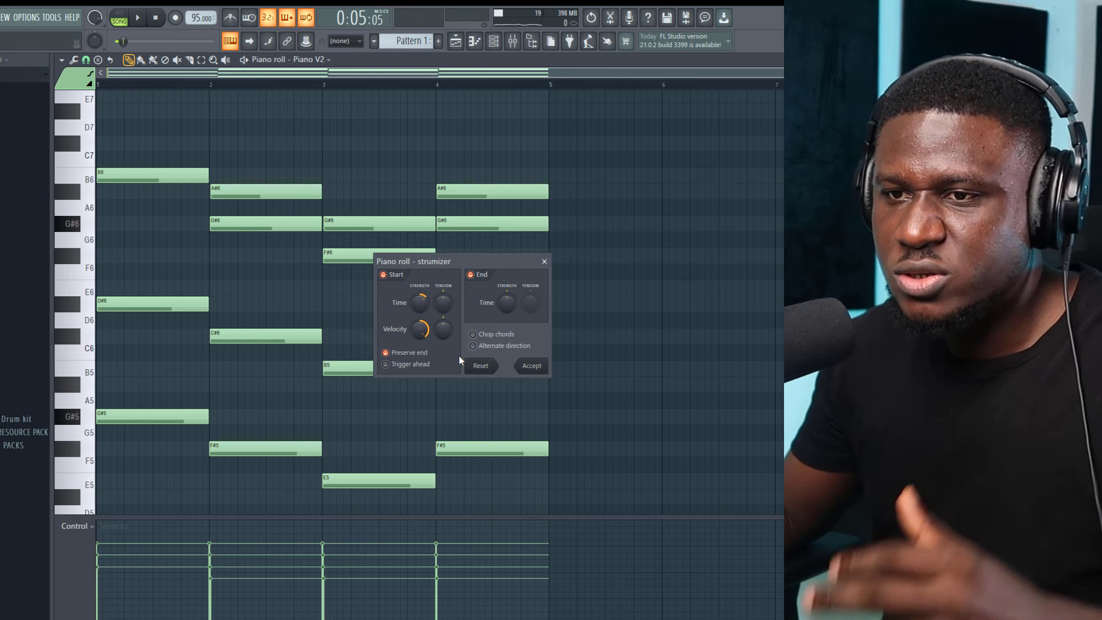
click(531, 366)
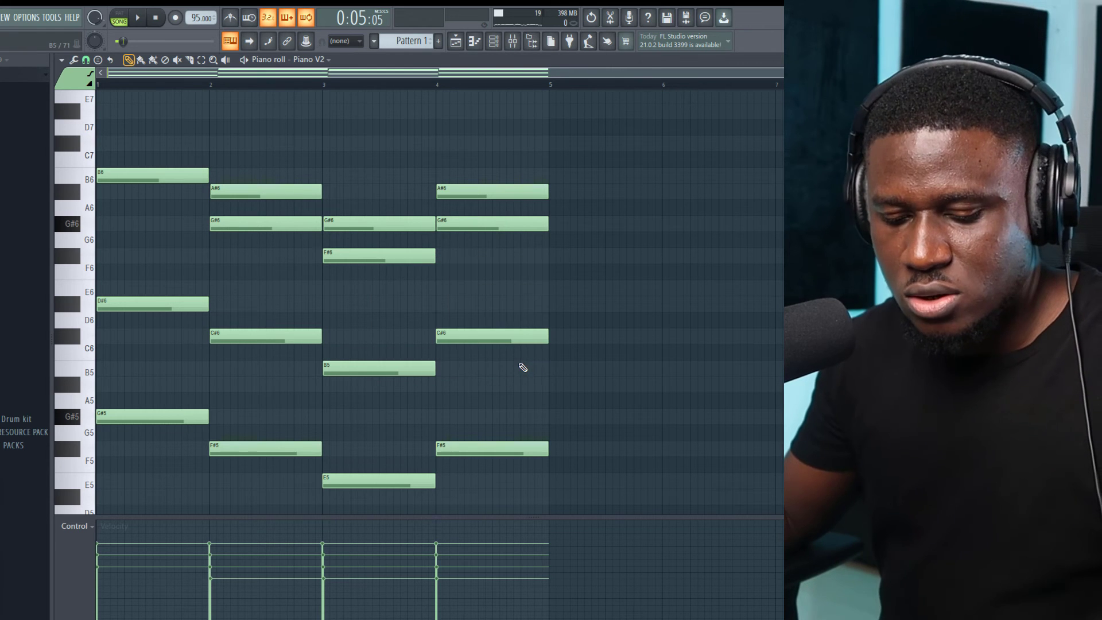
key(alt+x)
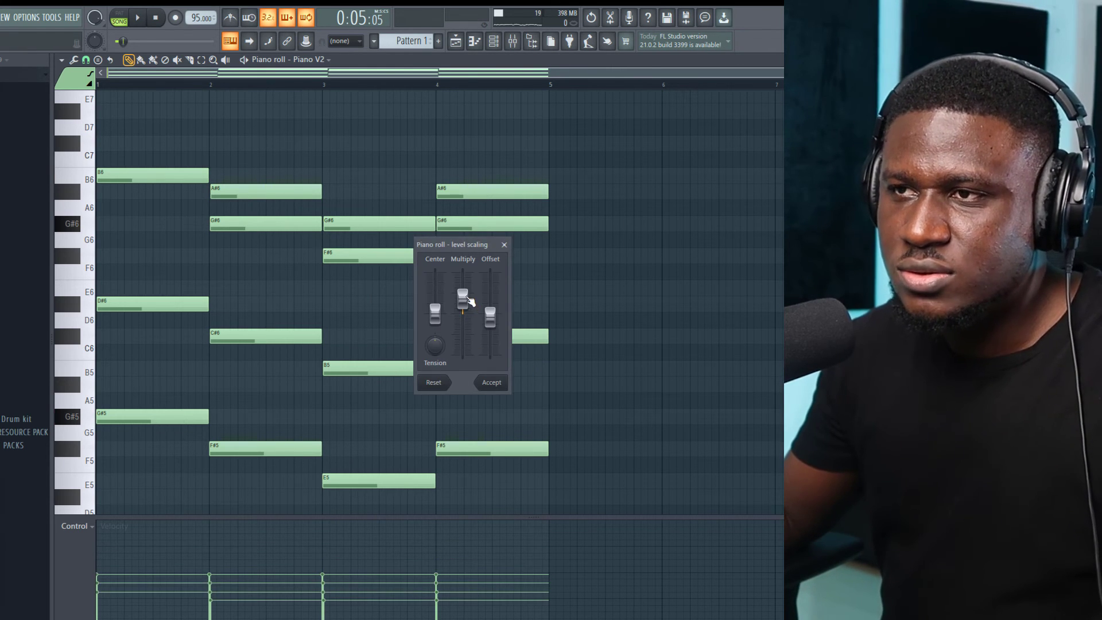
key(space)
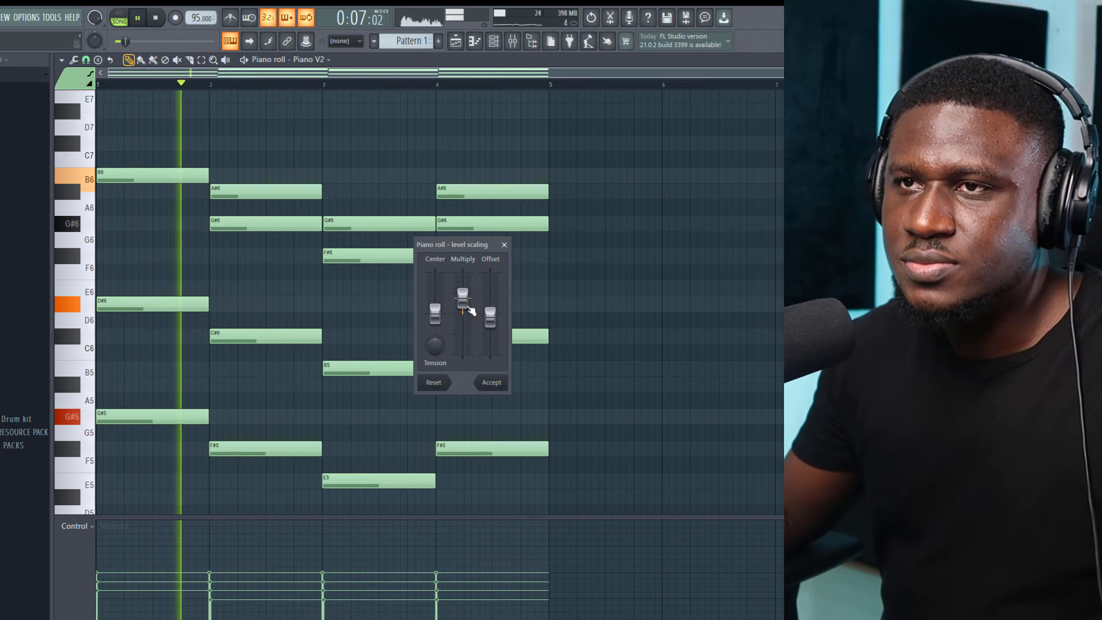
click(492, 382)
click(456, 41)
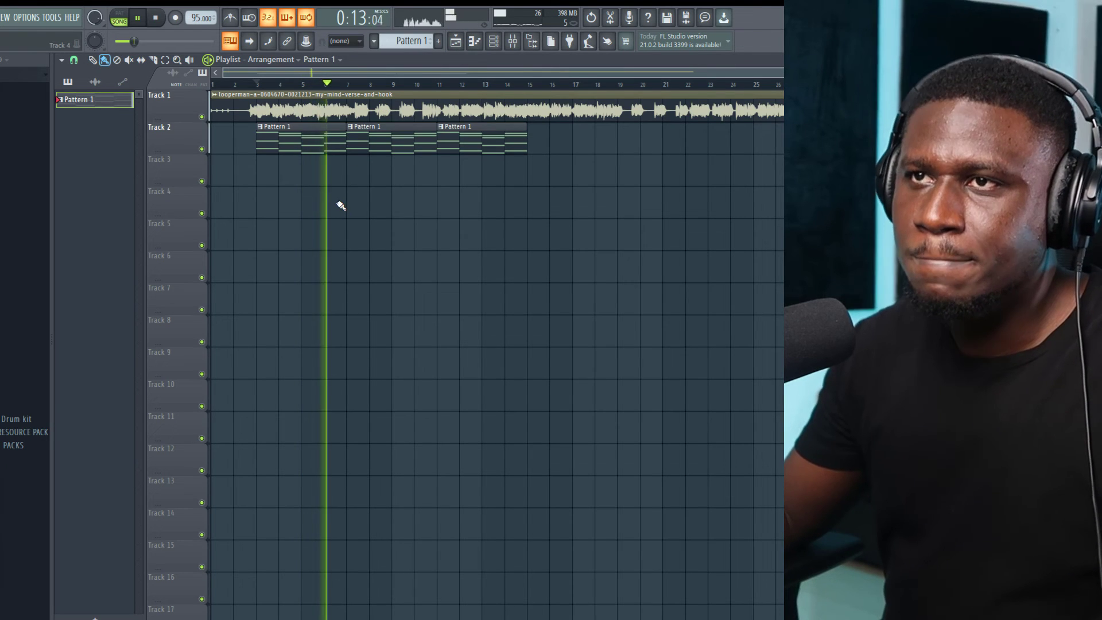
key(space)
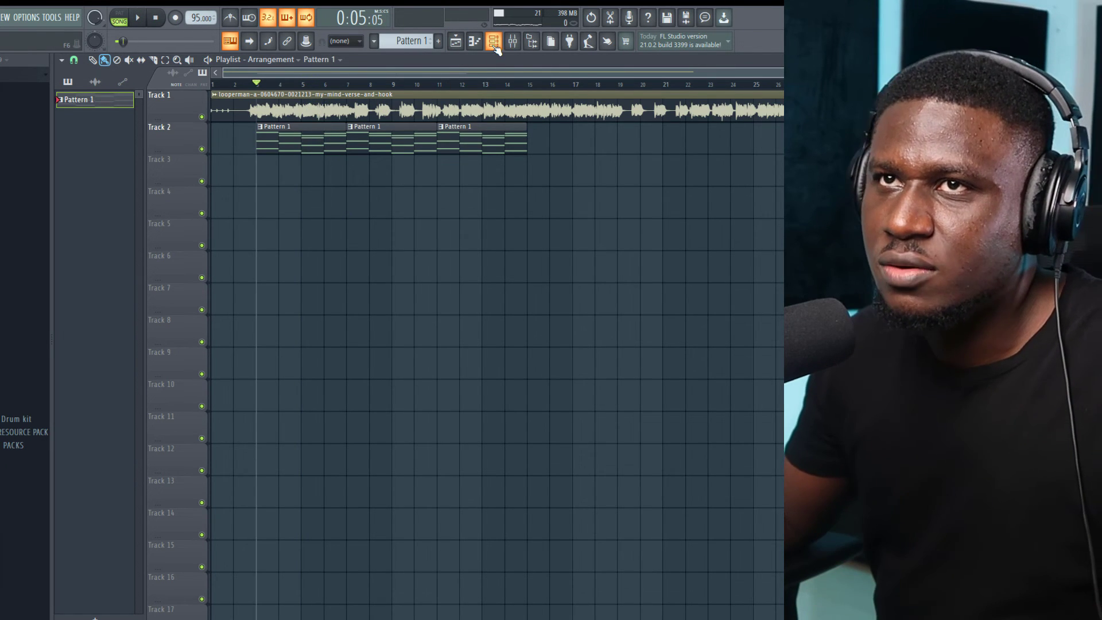
- Replace the Piano V2 instrument on its channel with Lounge Lizard EP-4 and play the chords with the vocal
click(495, 43)
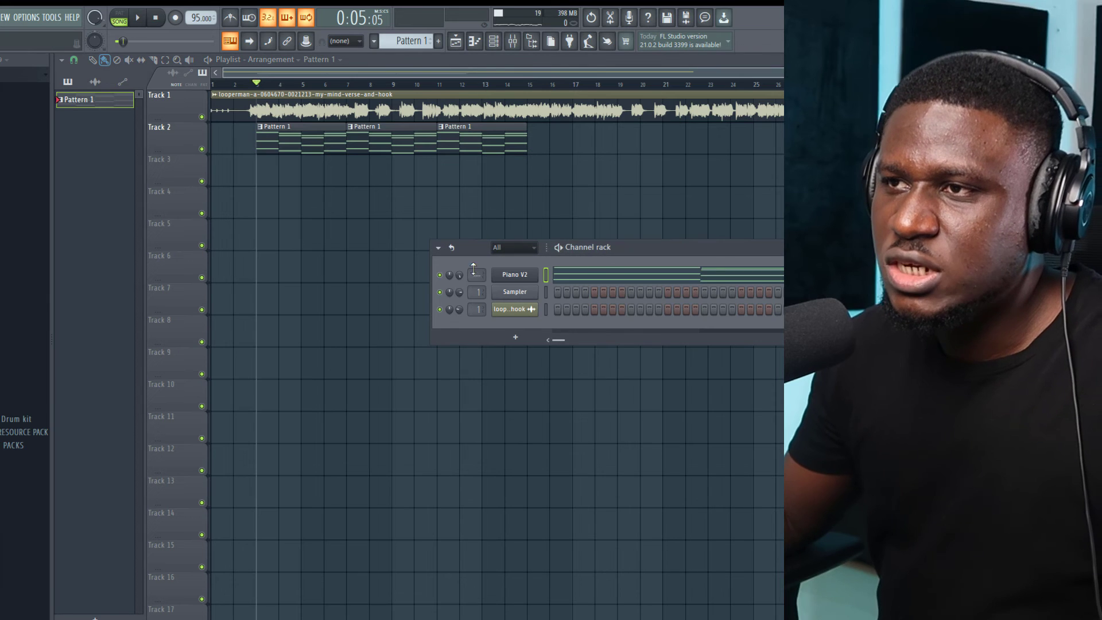
right_click(511, 277)
mouse_move(591, 366)
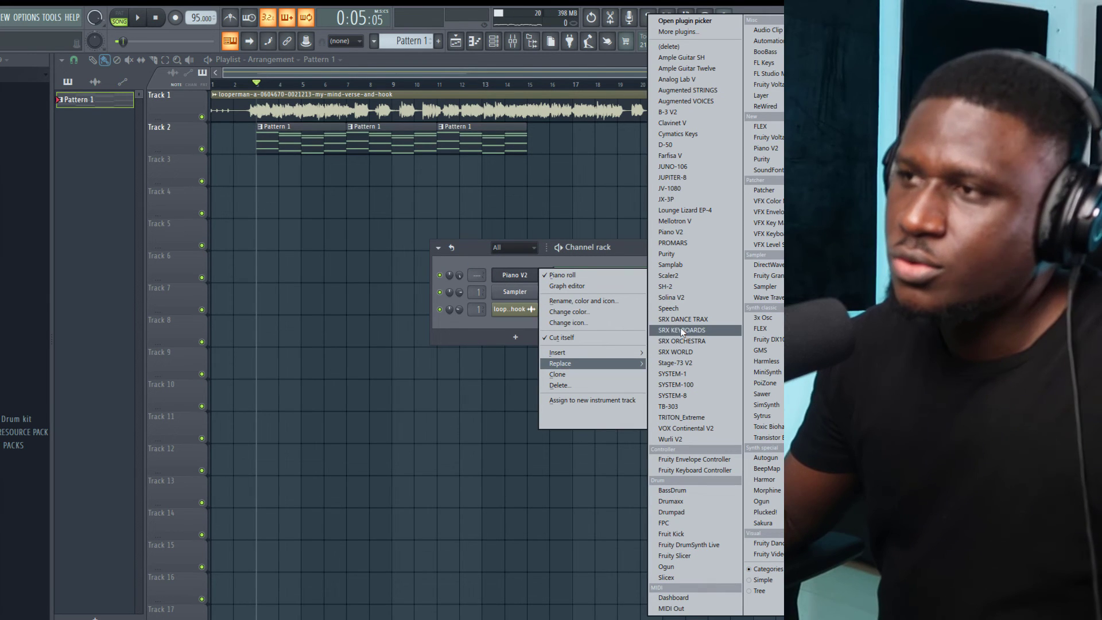
click(688, 286)
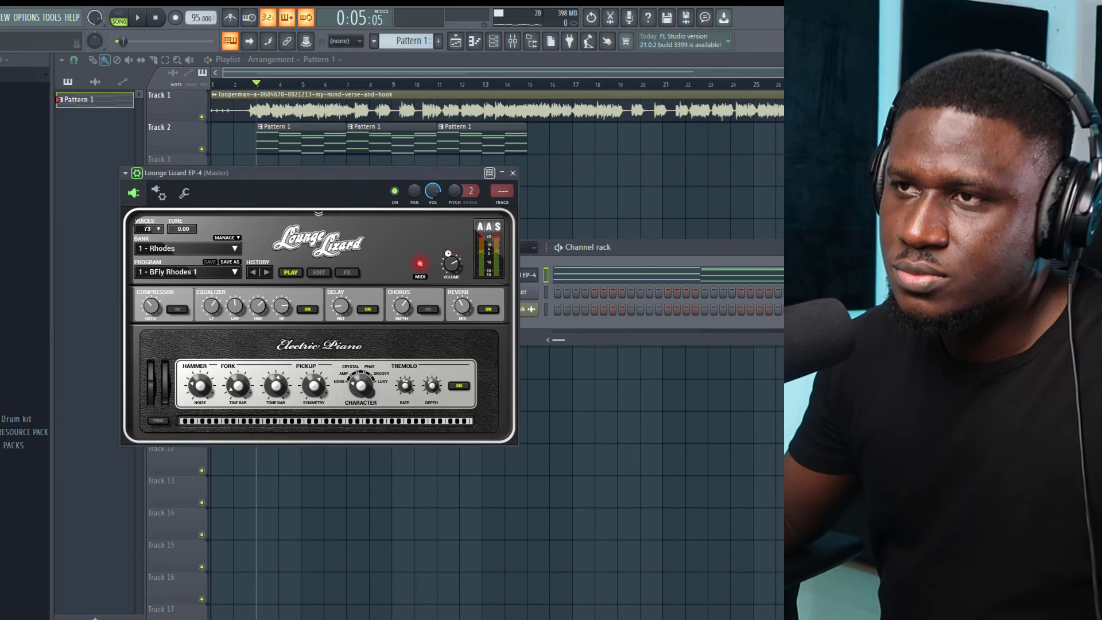
drag(351, 173, 439, 212)
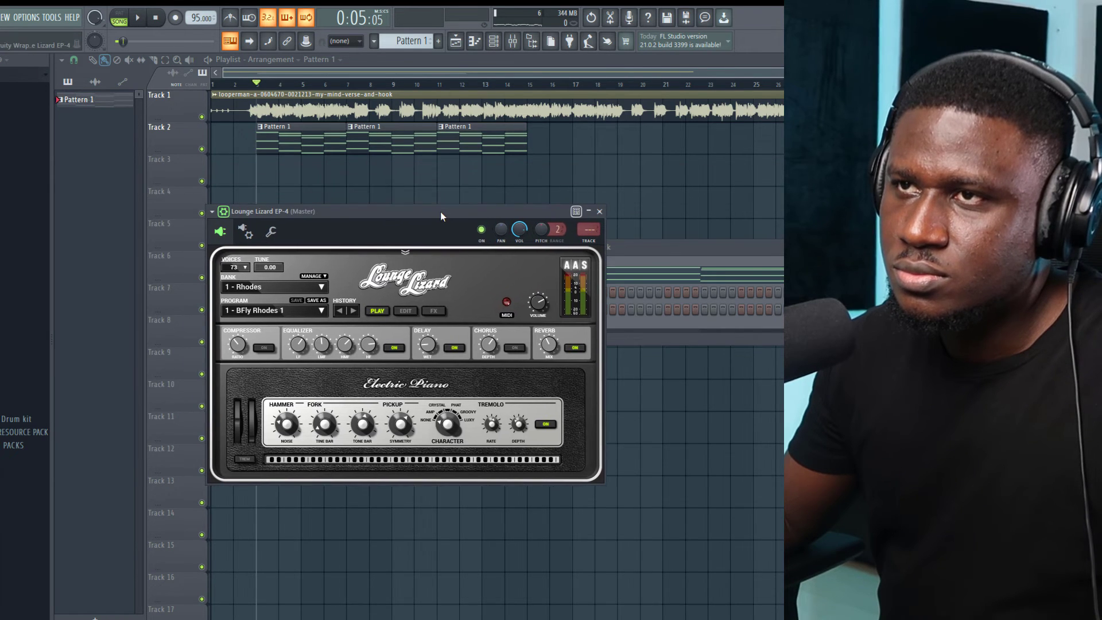
key(space)
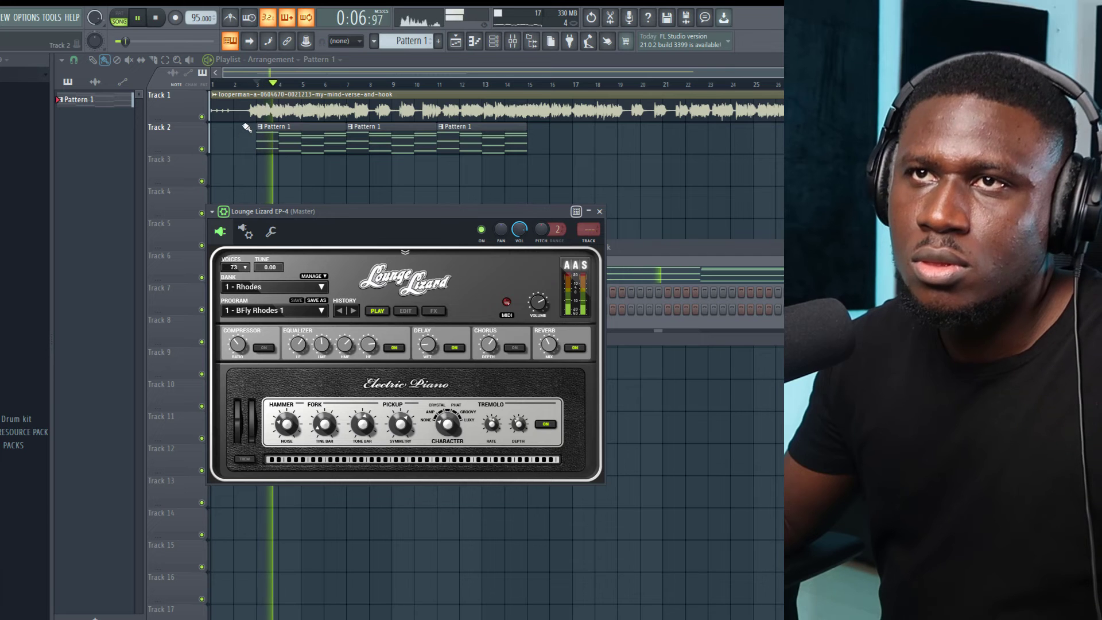
- Transpose all Pattern 1 chord notes down one octave and play the lowered electric piano chords with the vocal
double_click(270, 138)
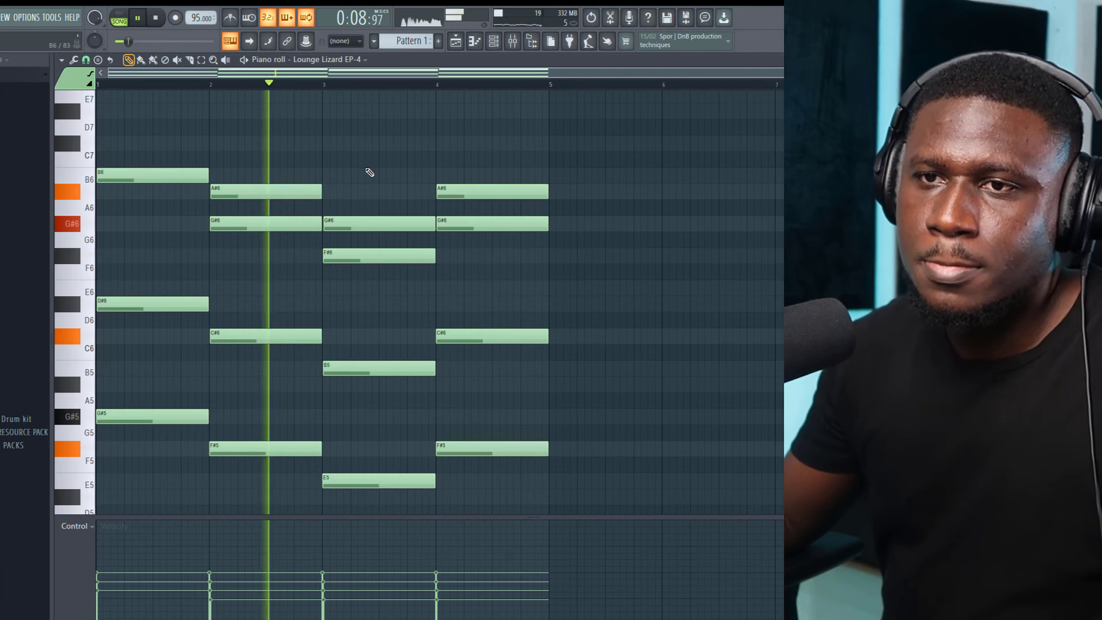
key(space)
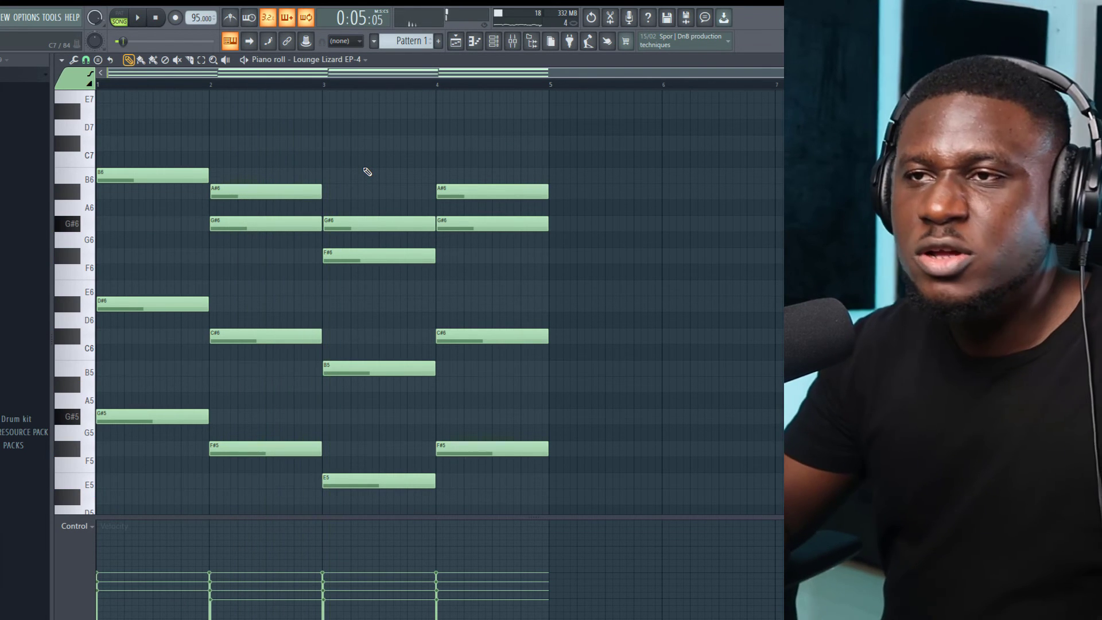
key(ctrl+Down)
key(space)
scroll(356, 172, down, 5)
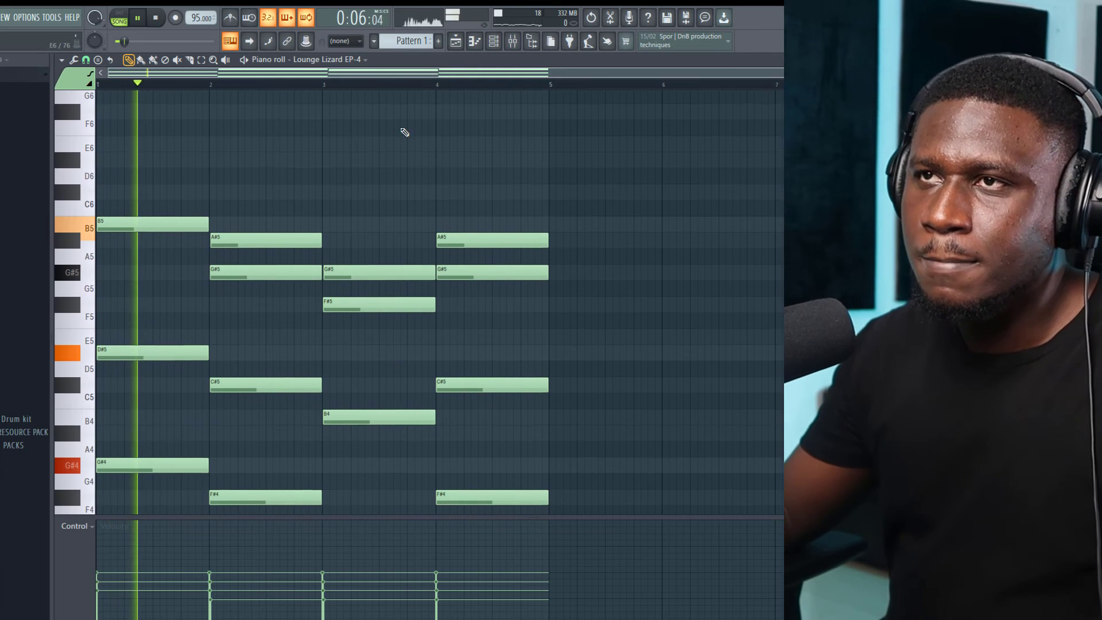
click(494, 45)
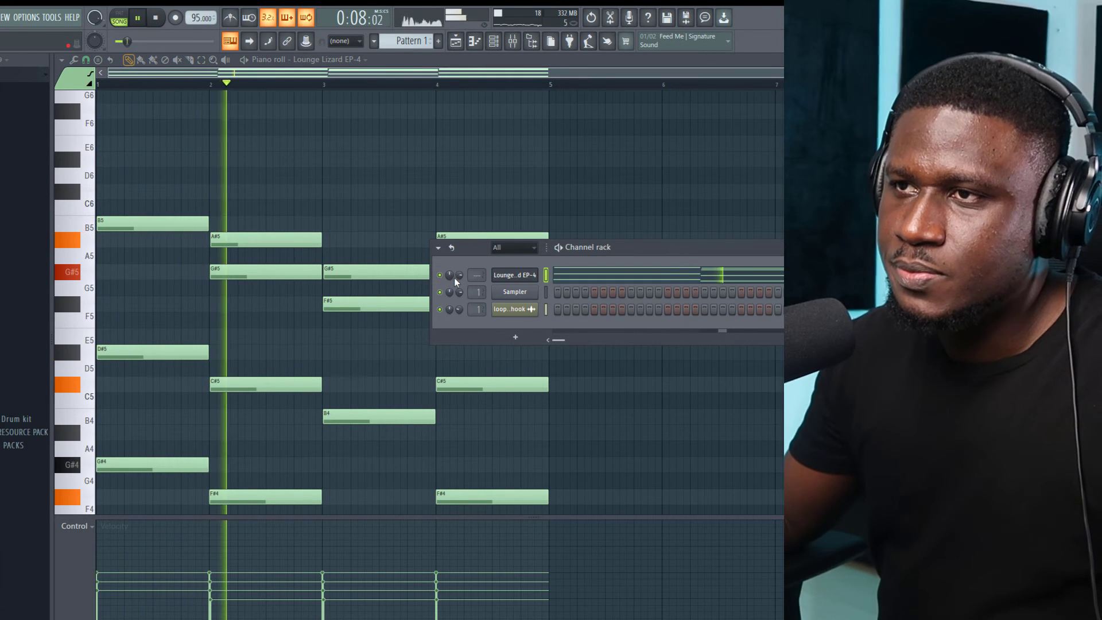
key(F6)
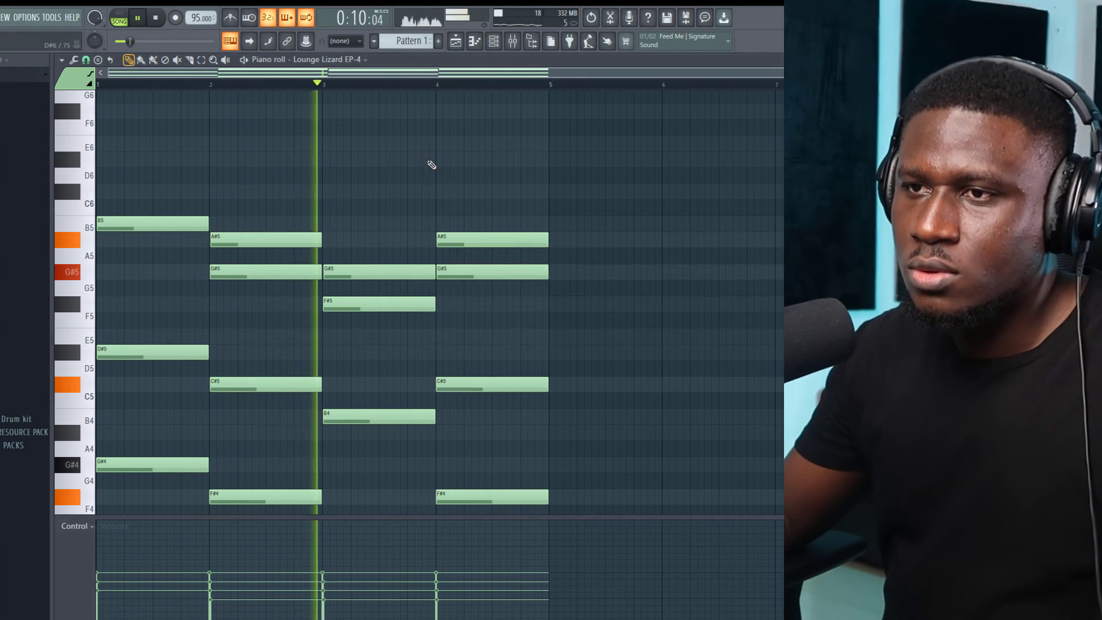
scroll(438, 173, down, 3)
scroll(583, 300, up, 3)
scroll(583, 300, down, 2)
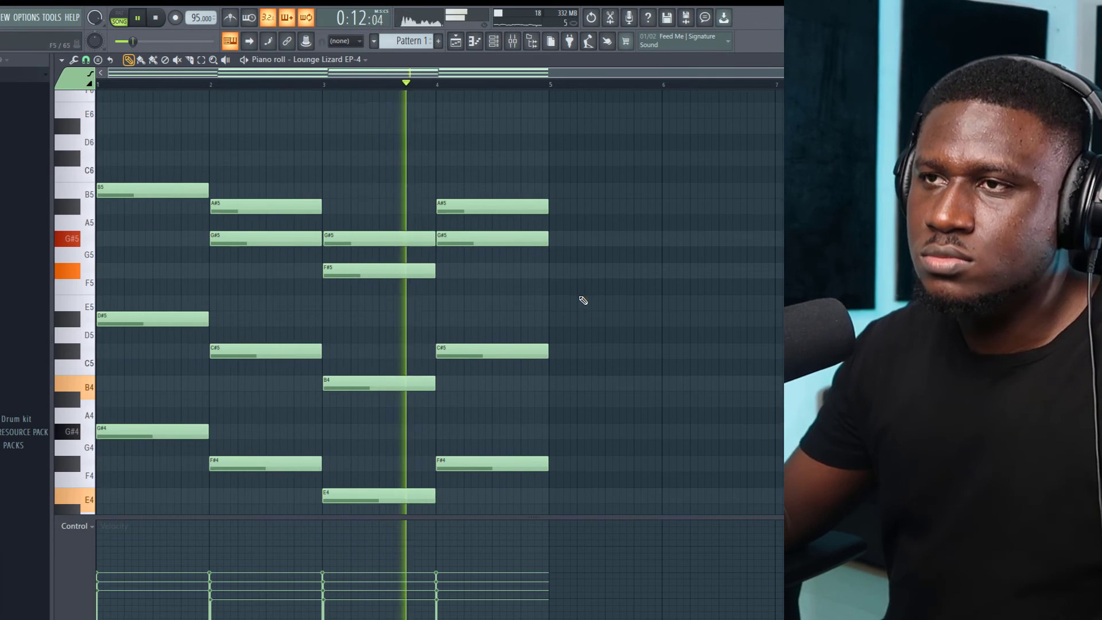
- Try two end-to-end Percussion loop SC TUTS (6) clips on track 3 beneath the chords, playing them with and without the vocal
click(457, 41)
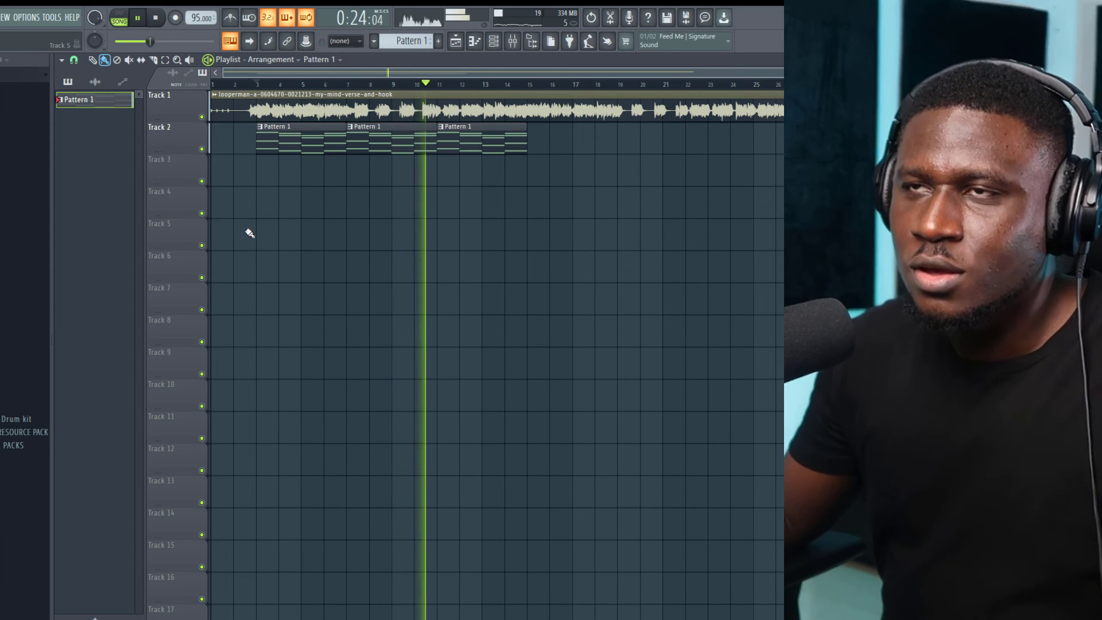
key(space)
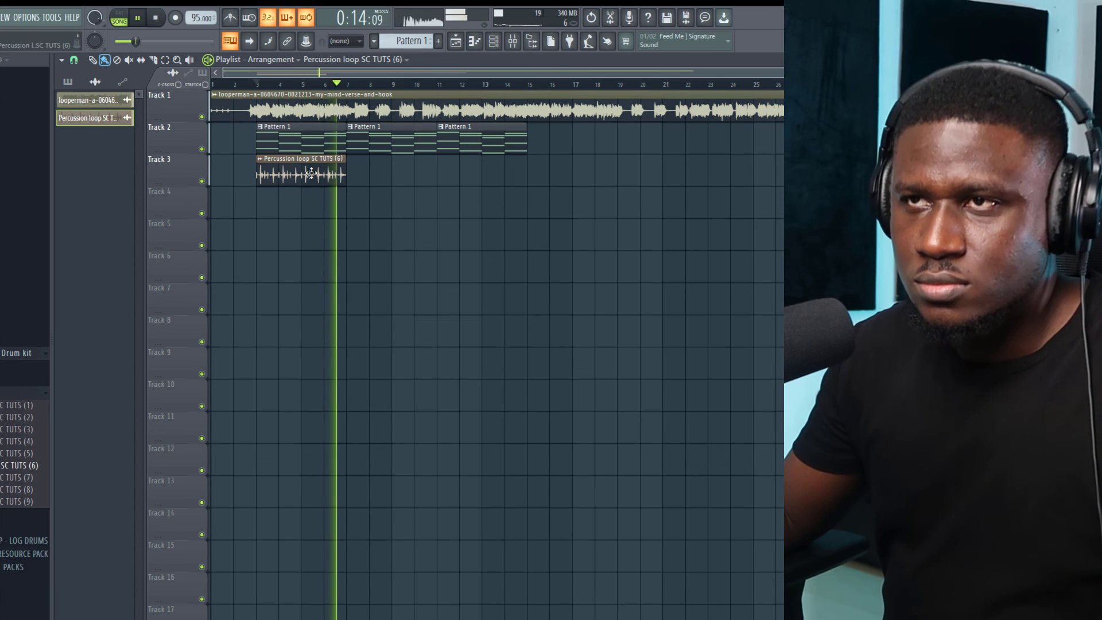
click(351, 172)
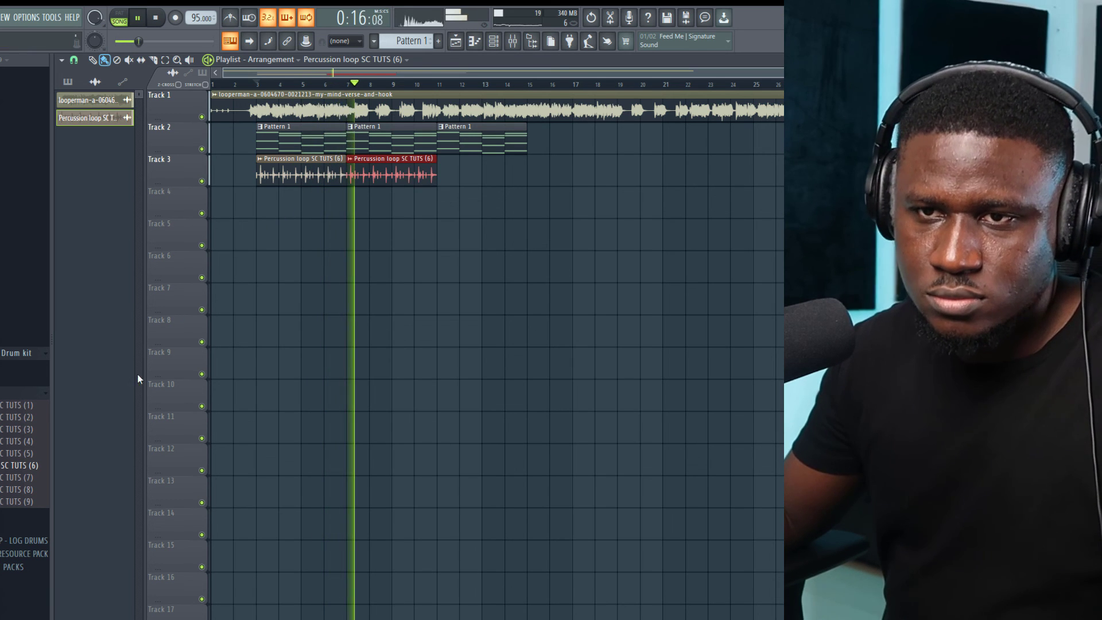
click(201, 117)
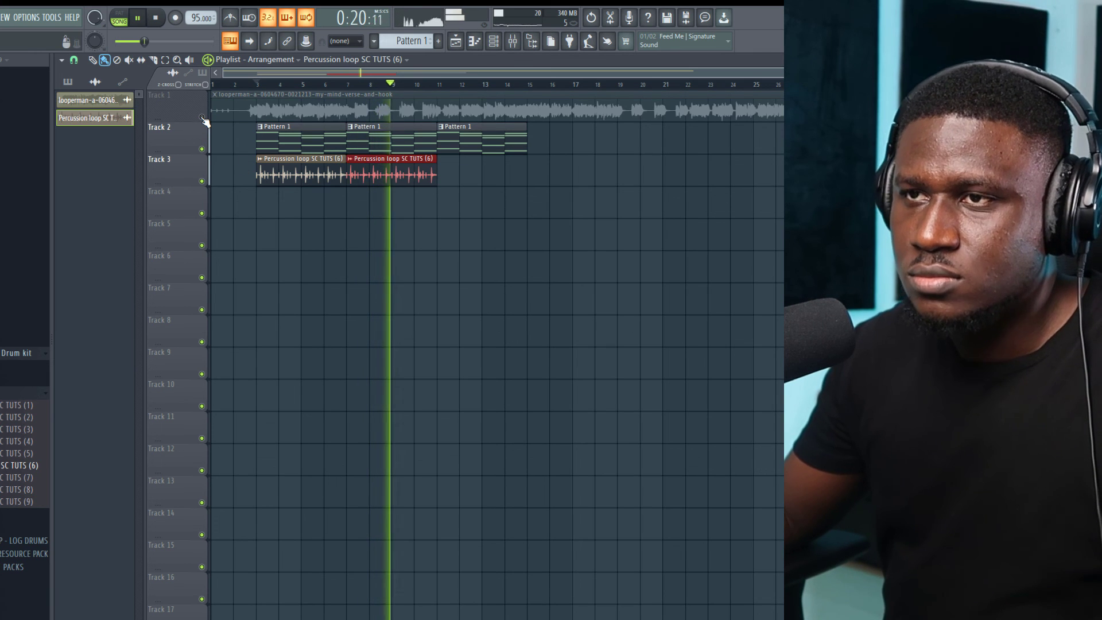
click(201, 117)
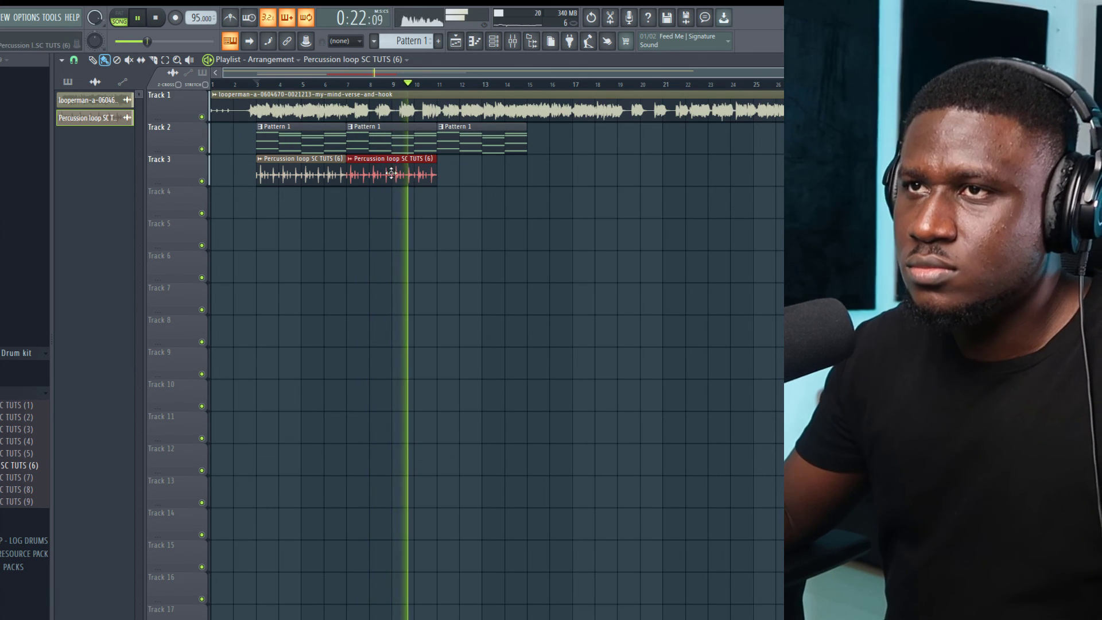
click(408, 239)
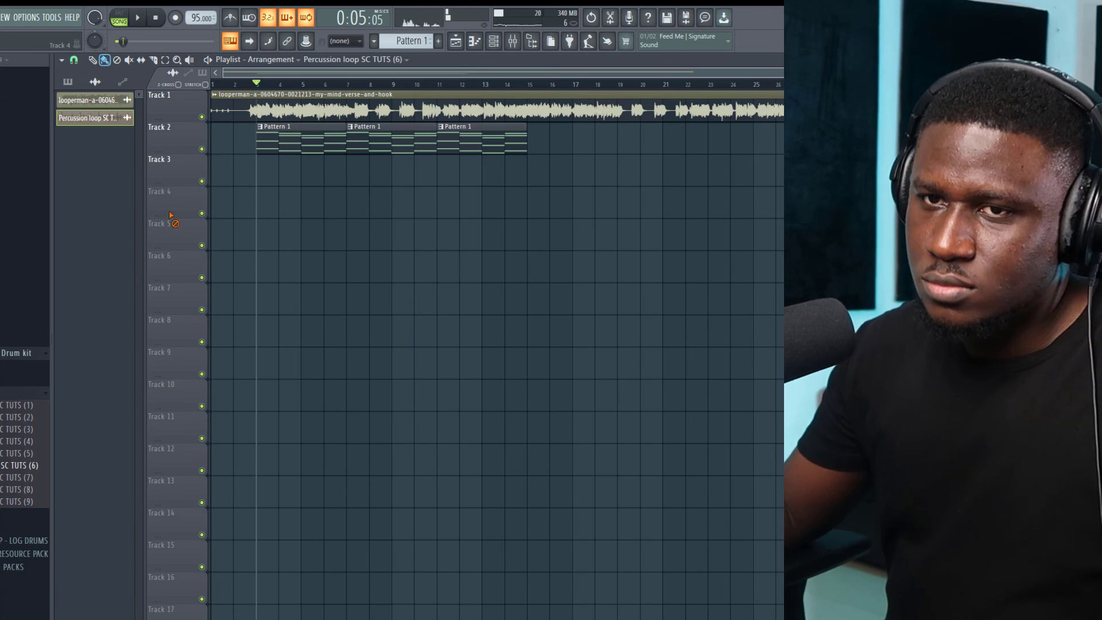